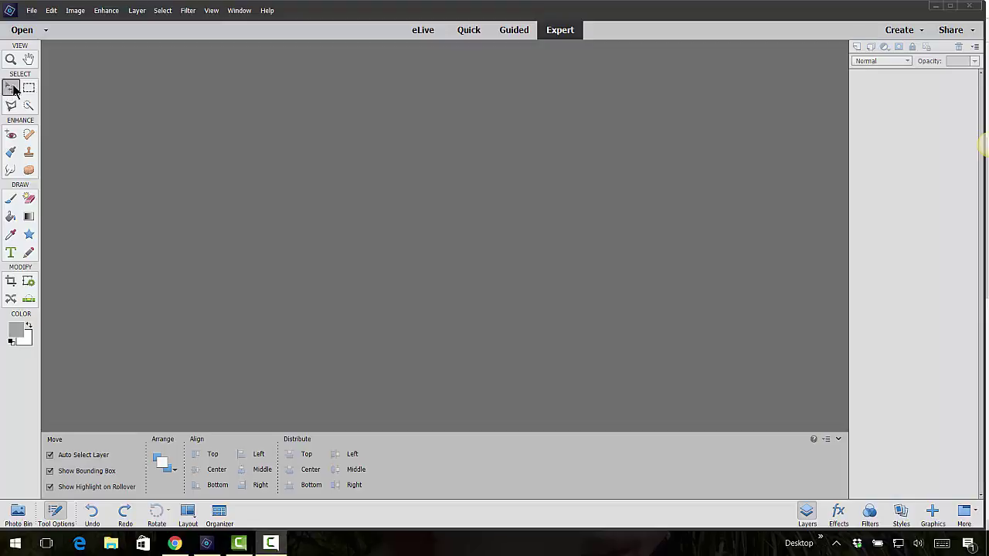
Open the New blank-file dialog from File > New > Blank File.
left_click(31, 11)
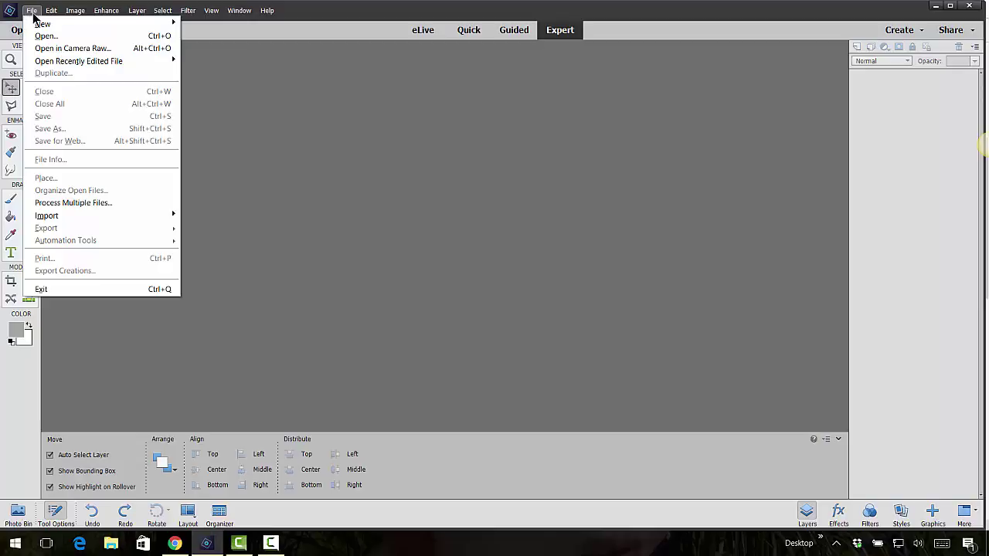
mouse_move(37, 26)
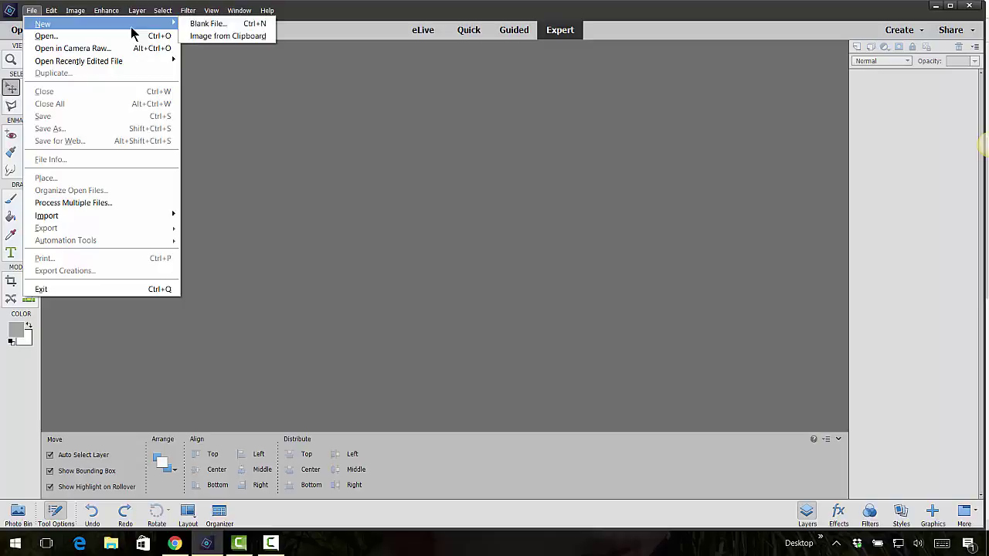
left_click(199, 26)
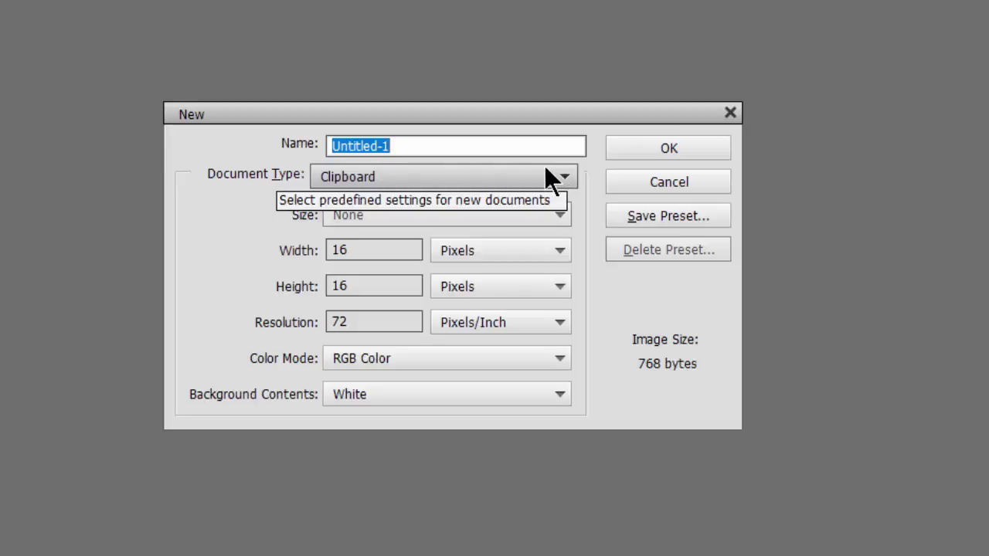
Create 'oreos' as a Scrapbooking document: 12 x 12 in, RGB Color, white background.
type("ore")
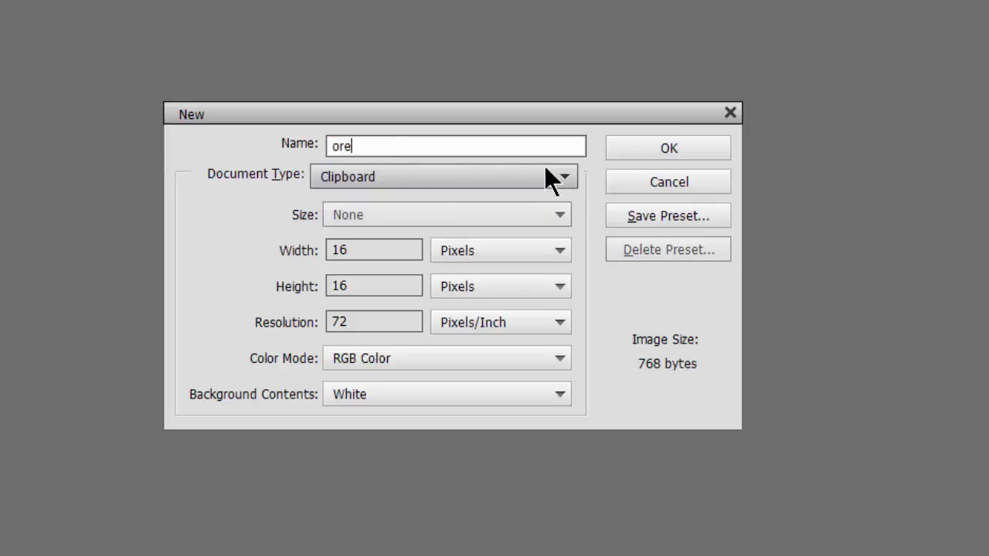
type("os")
left_click(385, 177)
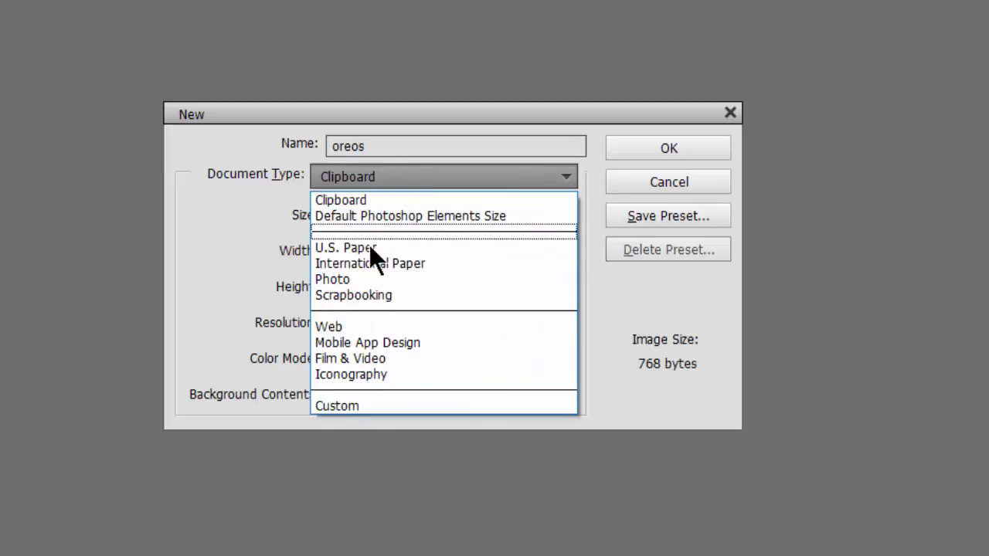
left_click(378, 291)
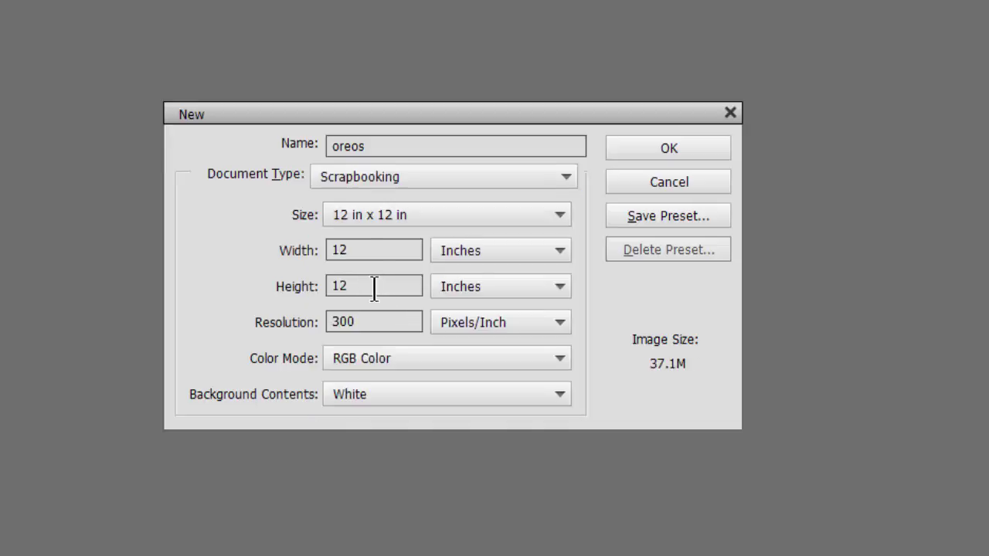
left_click(422, 209)
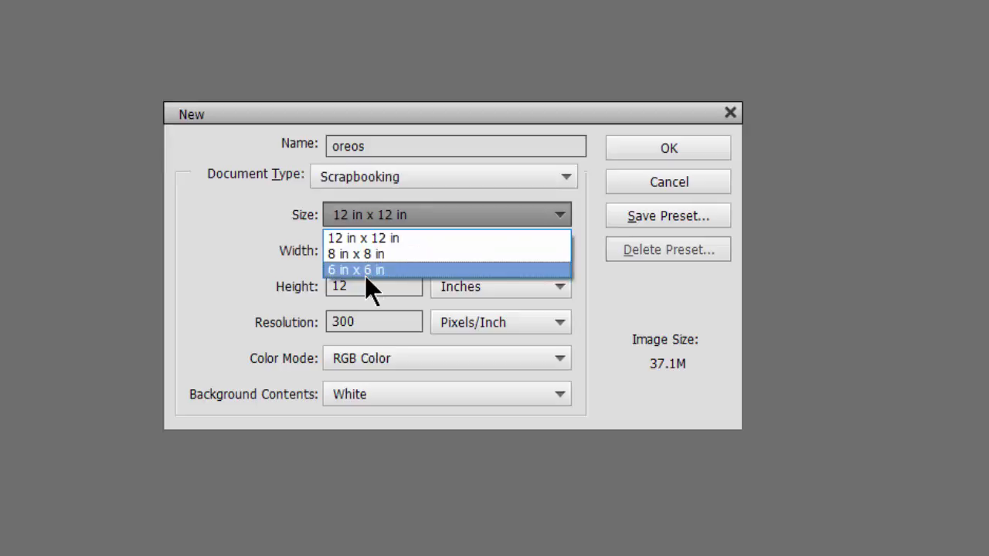
left_click(368, 237)
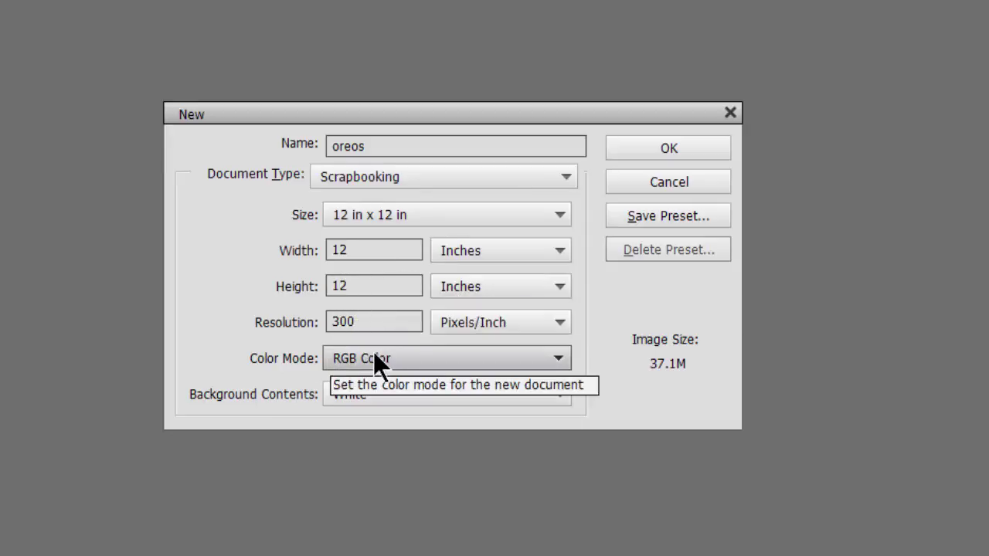
left_click(425, 355)
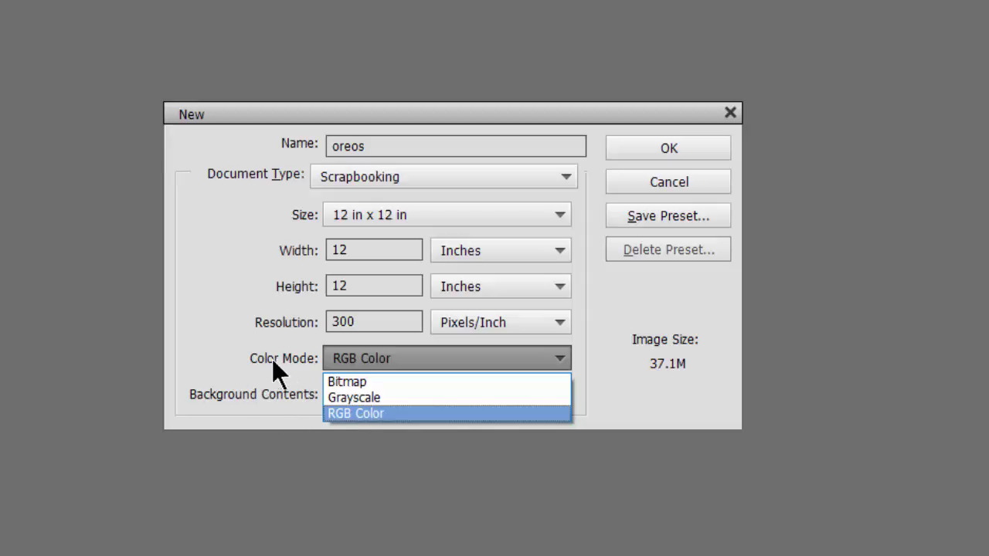
left_click(347, 410)
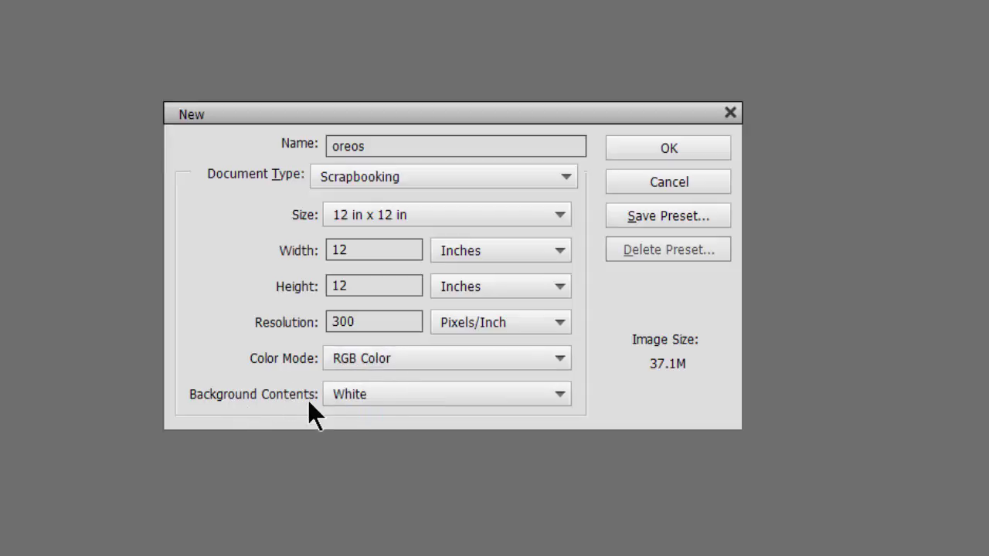
left_click(391, 396)
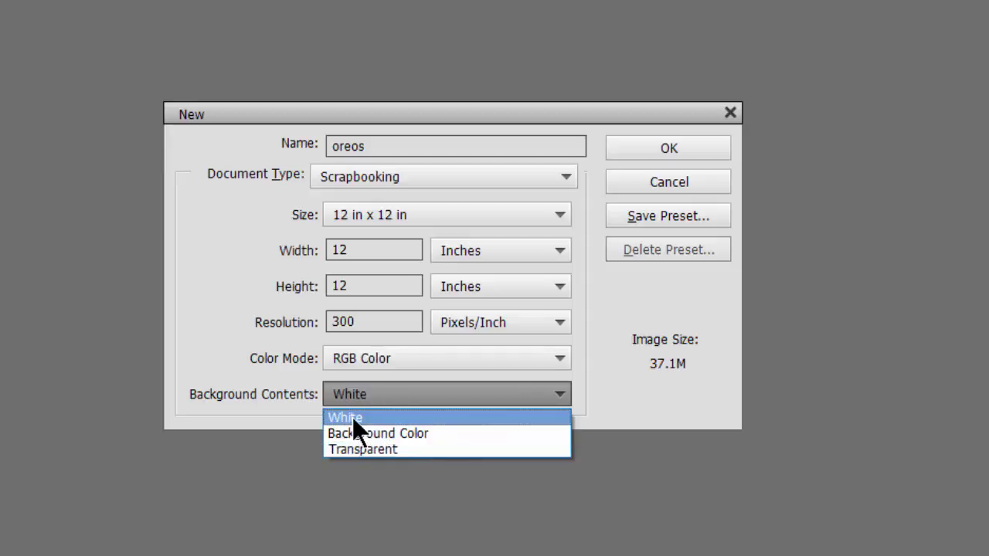
left_click(428, 386)
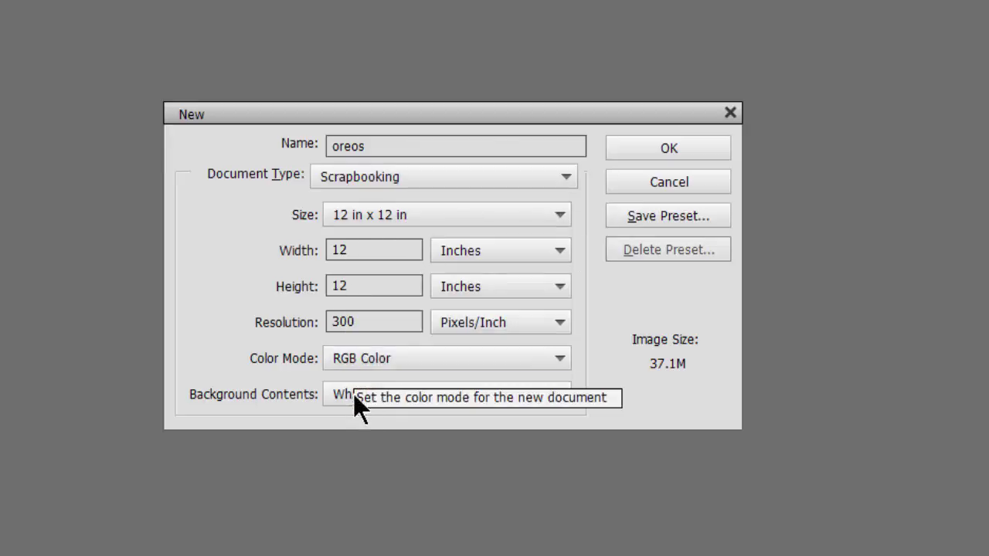
left_click(647, 153)
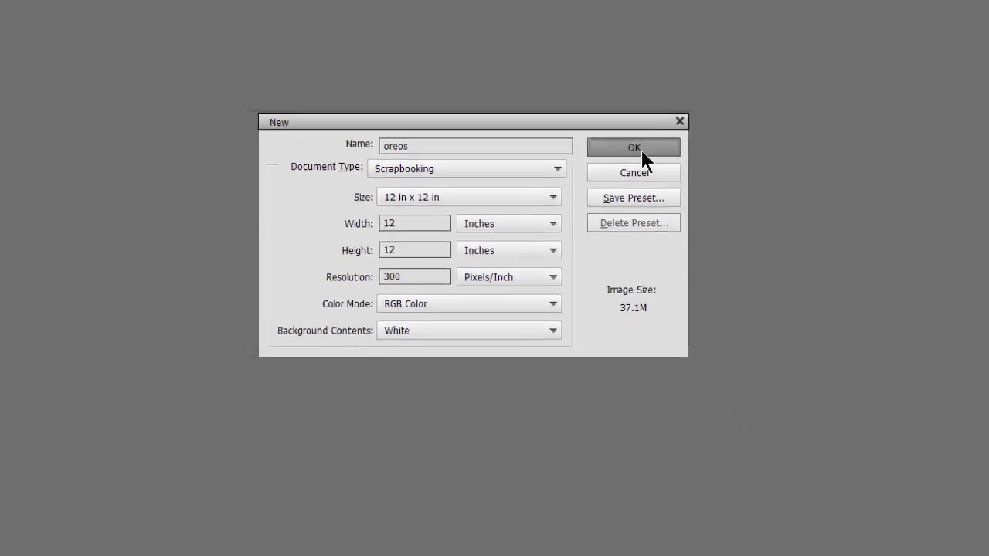
Move the oreos window toward centre-right and bring up the General preferences.
left_click_drag(203, 46, 579, 71)
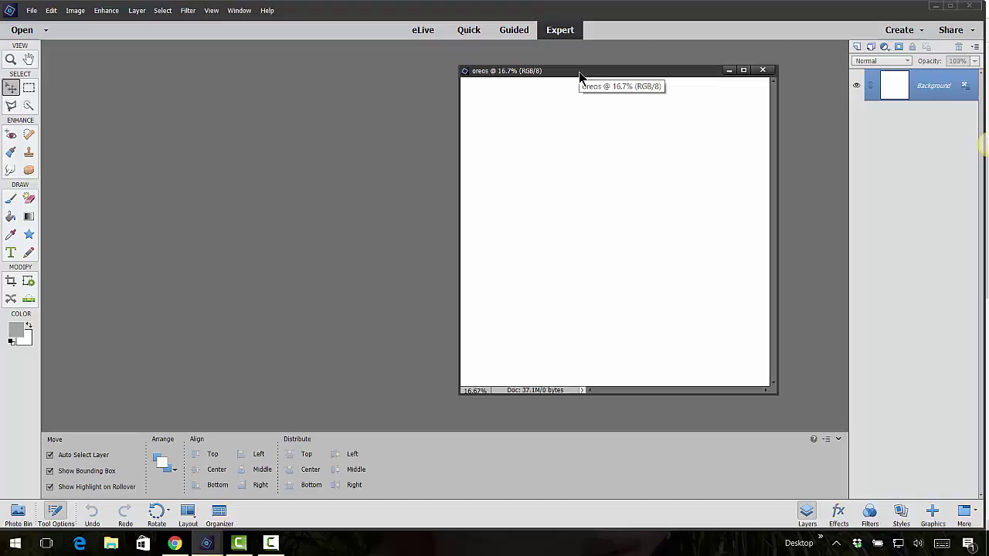
left_click(53, 11)
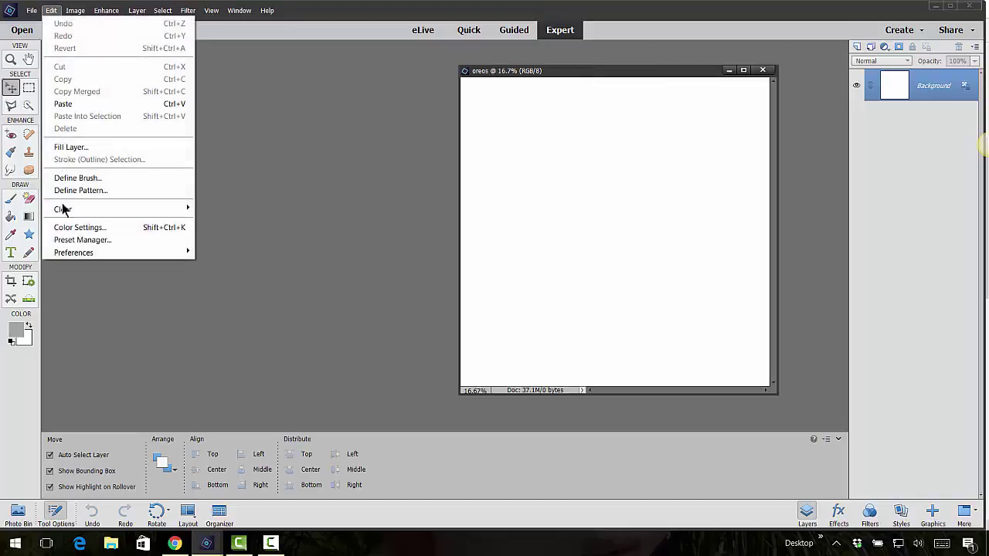
mouse_move(70, 253)
left_click(221, 252)
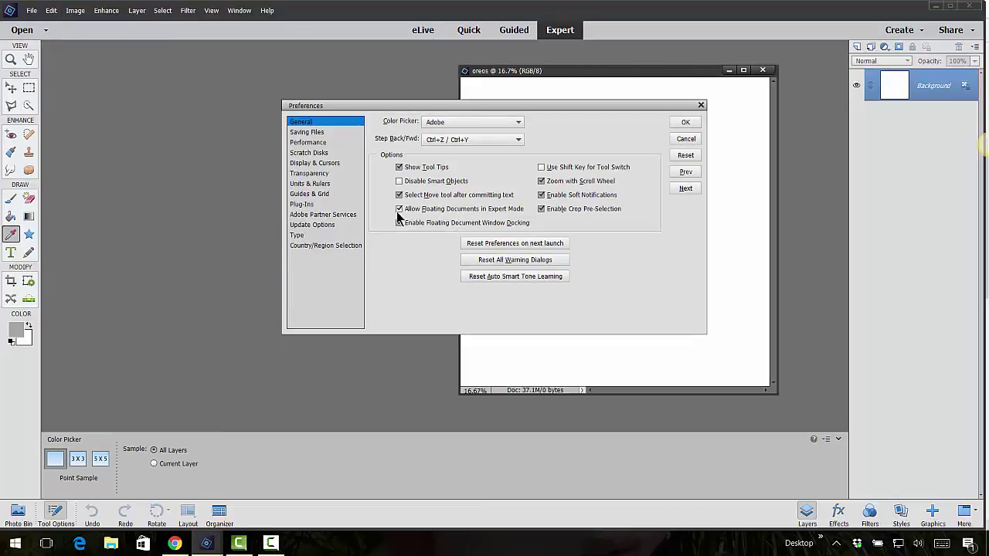
Cancel the Preferences dialog and bring up the Open dialog.
left_click(685, 139)
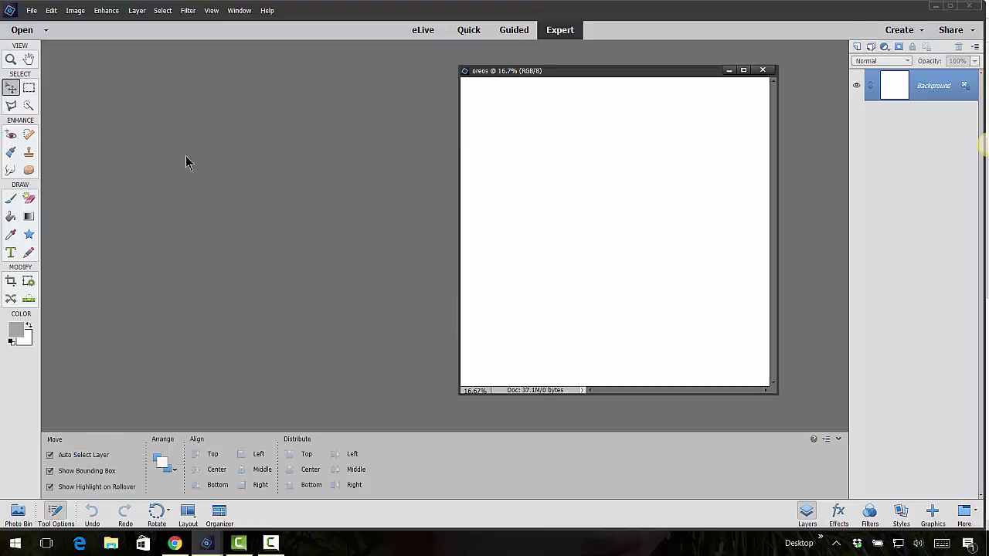
left_click(31, 10)
left_click(39, 36)
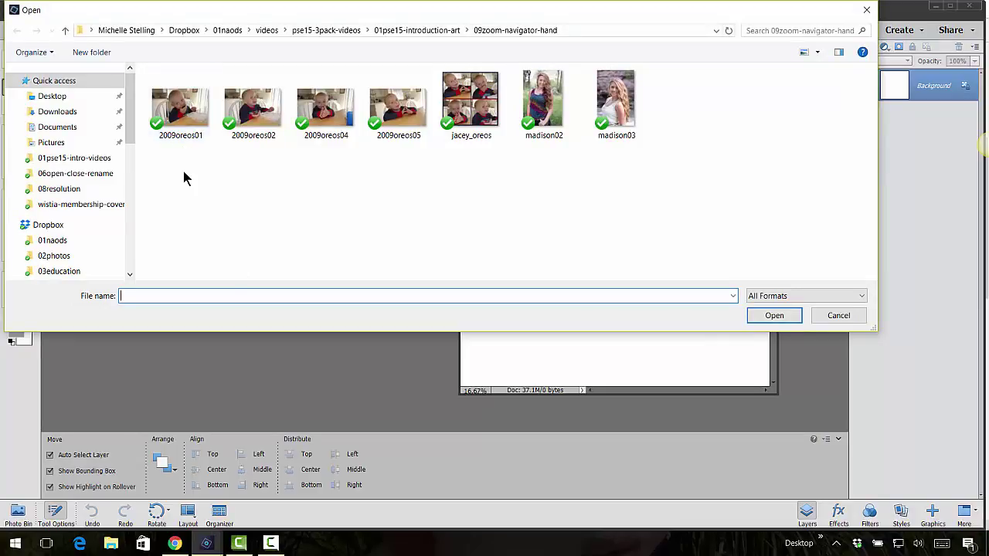
Select the photos 2009oreos01, 02, 04 and 05 in the Open dialog.
left_click_drag(183, 171, 418, 97)
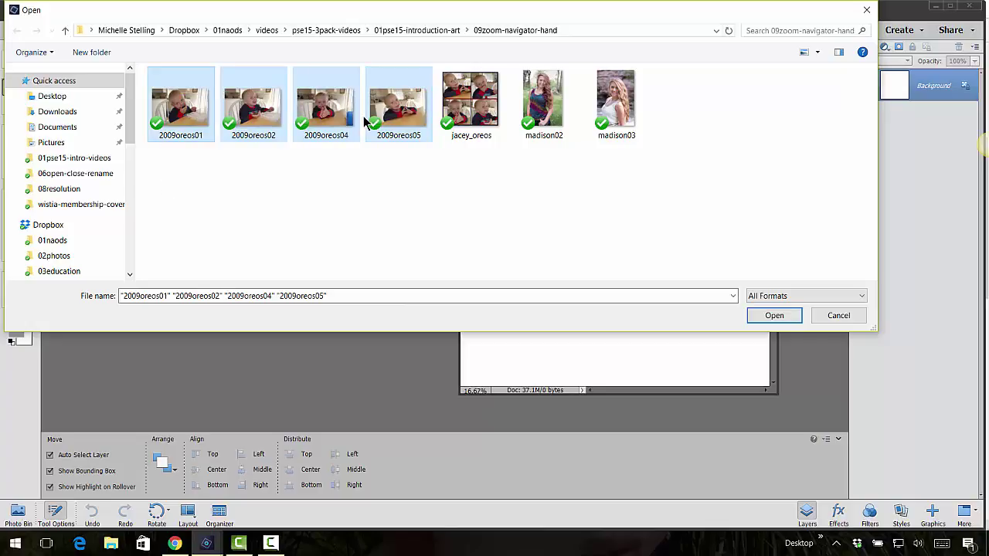
left_click(254, 207)
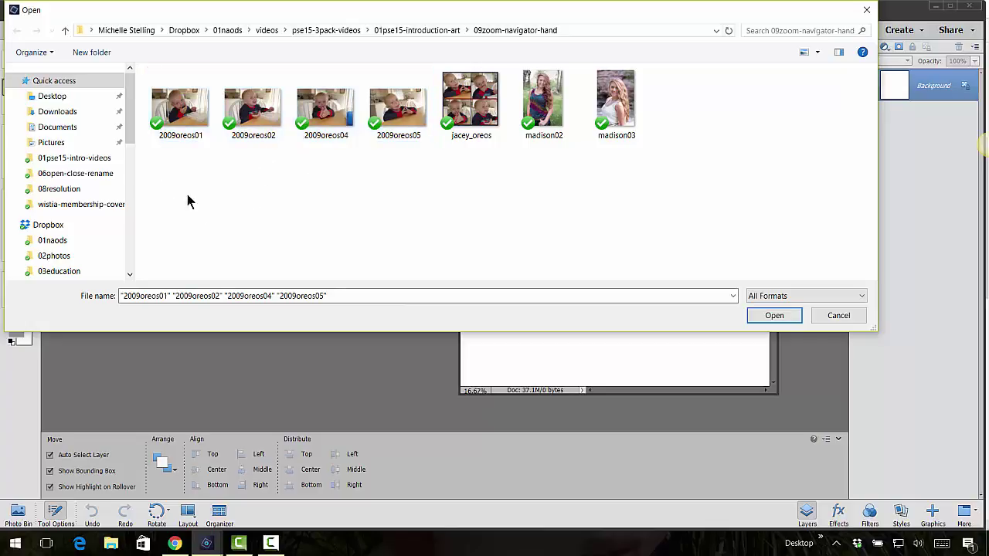
left_click(182, 104)
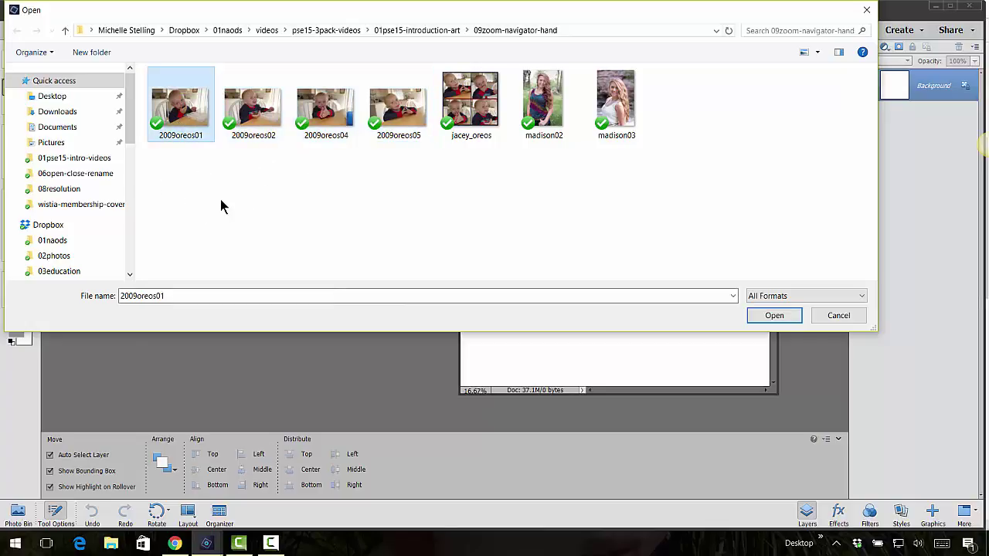
left_click(245, 129, "ctrl")
left_click(335, 119, "ctrl")
left_click(397, 131, "ctrl")
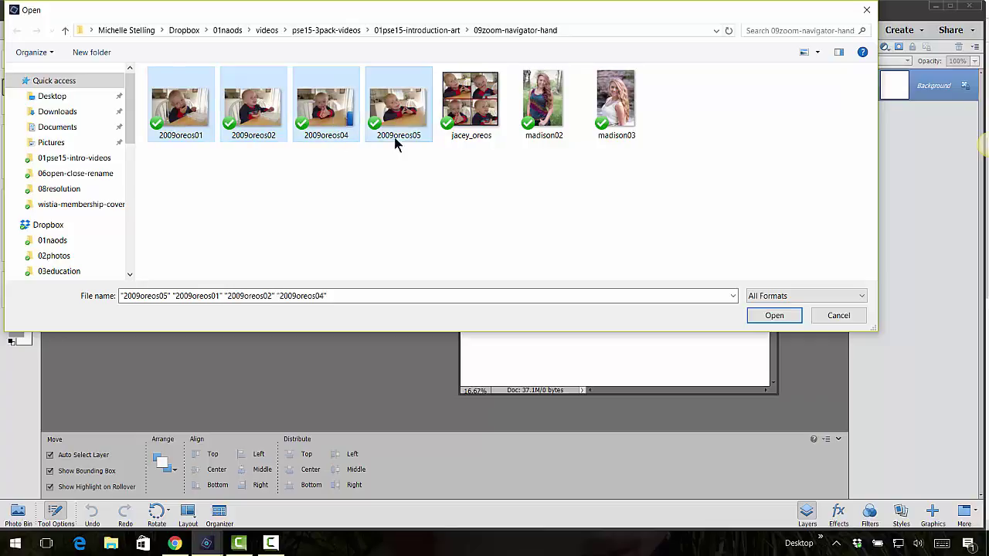
left_click(397, 210)
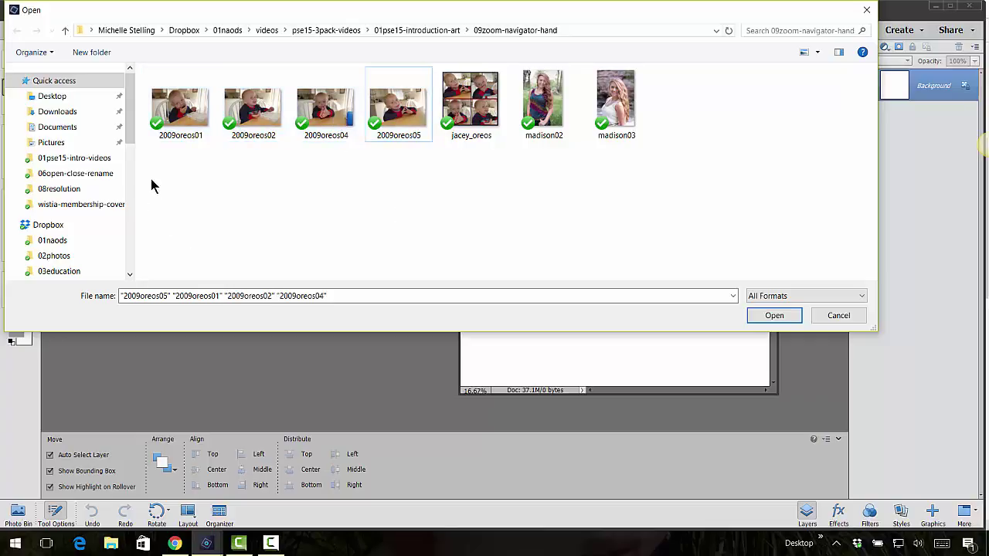
left_click_drag(150, 178, 395, 96)
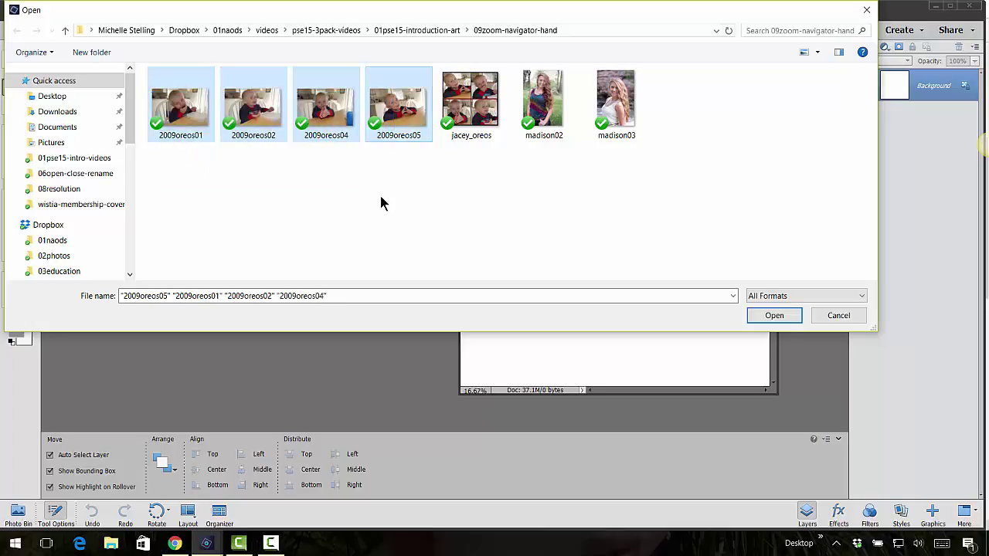
Reselect the four 2009oreos photos together and open them.
left_click(182, 116)
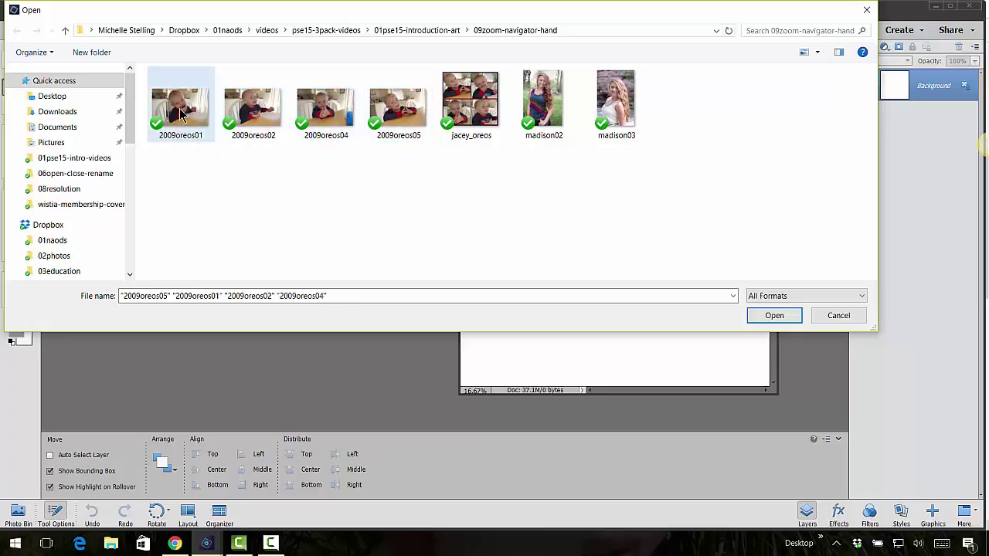
left_click(326, 116, "ctrl")
left_click(471, 112, "ctrl")
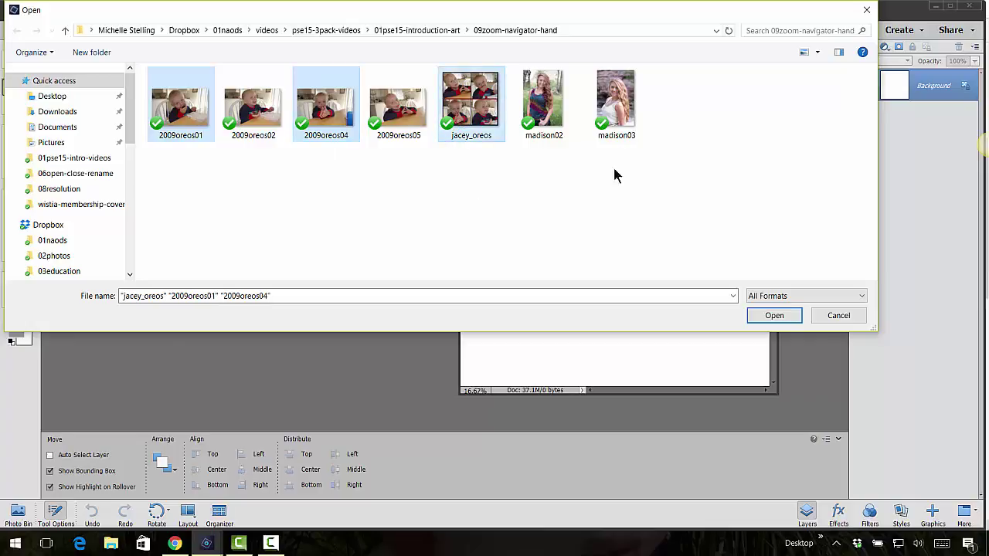
left_click(321, 251)
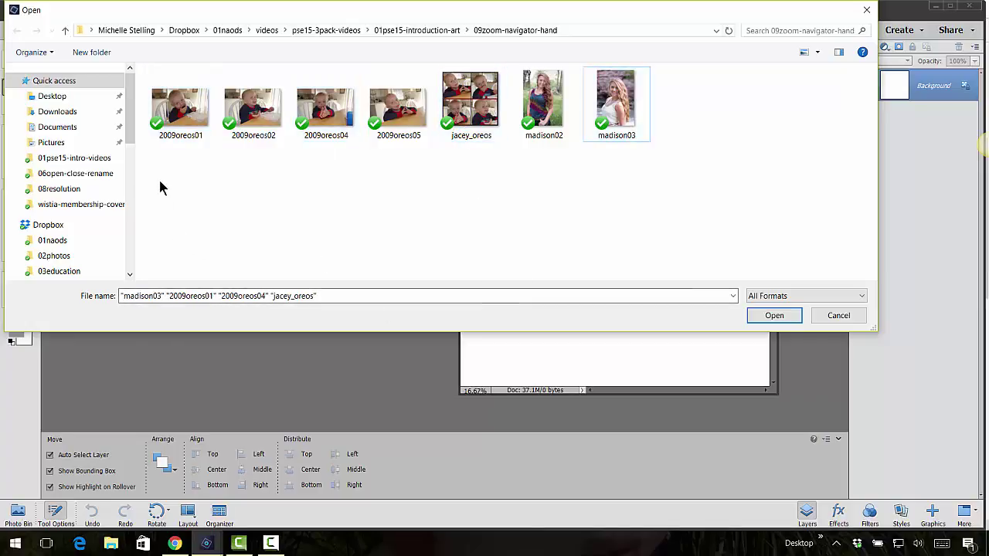
left_click_drag(150, 166, 398, 68)
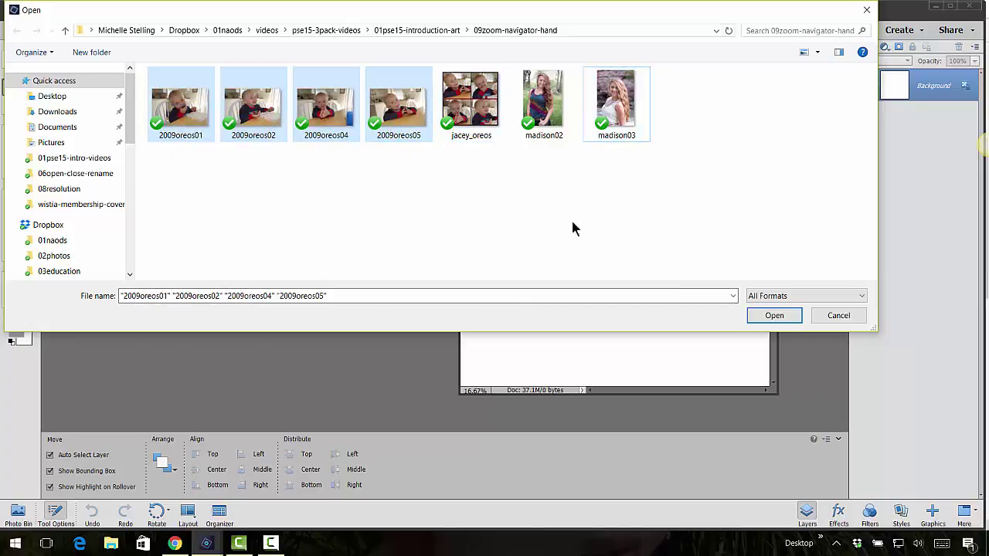
left_click(773, 317)
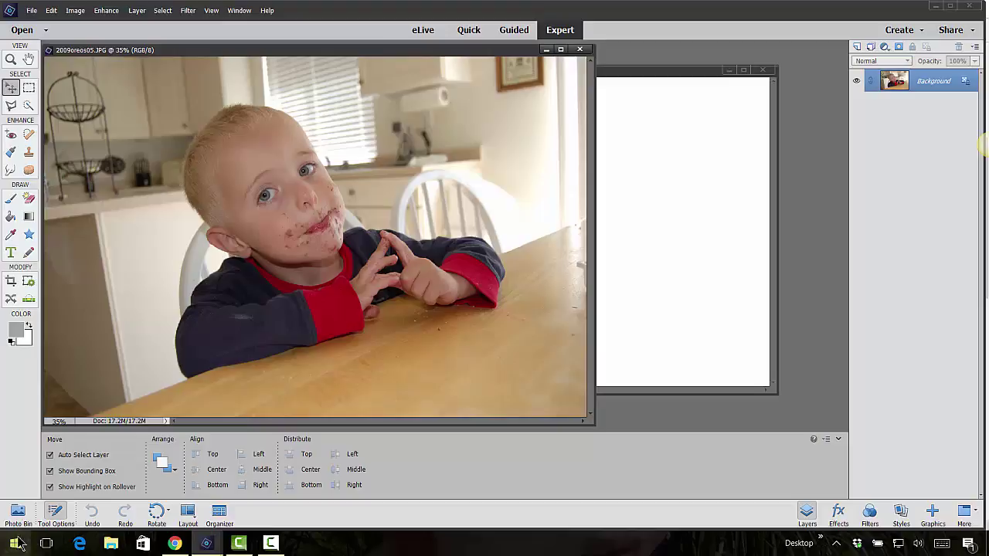
Drag 2009oreos01 from the Photo Bin onto the oreos page as a new layer.
left_click(17, 511)
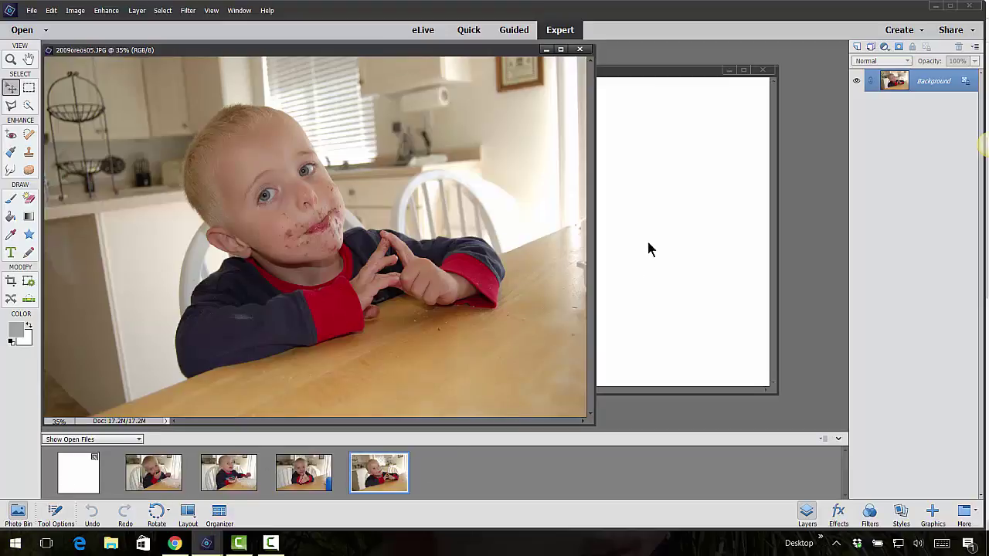
left_click(136, 485)
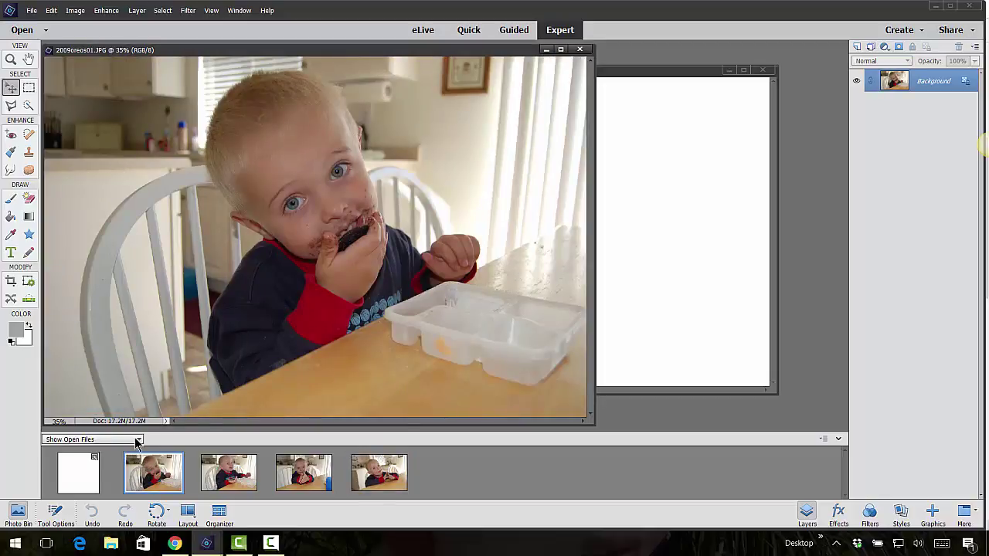
left_click_drag(153, 473, 636, 285)
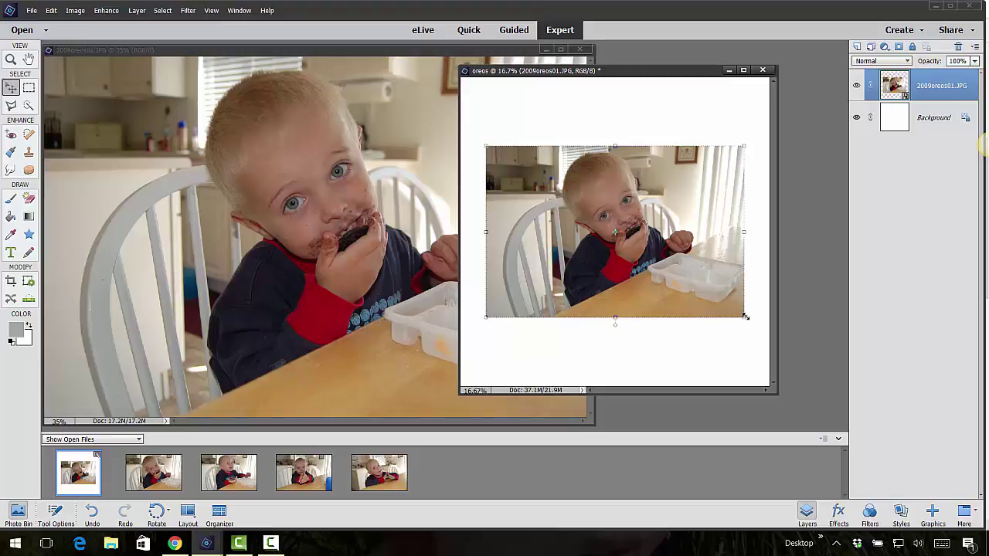
Resize the photo layer, then undo the distorted result with Ctrl+Z.
left_click_drag(745, 316, 712, 295)
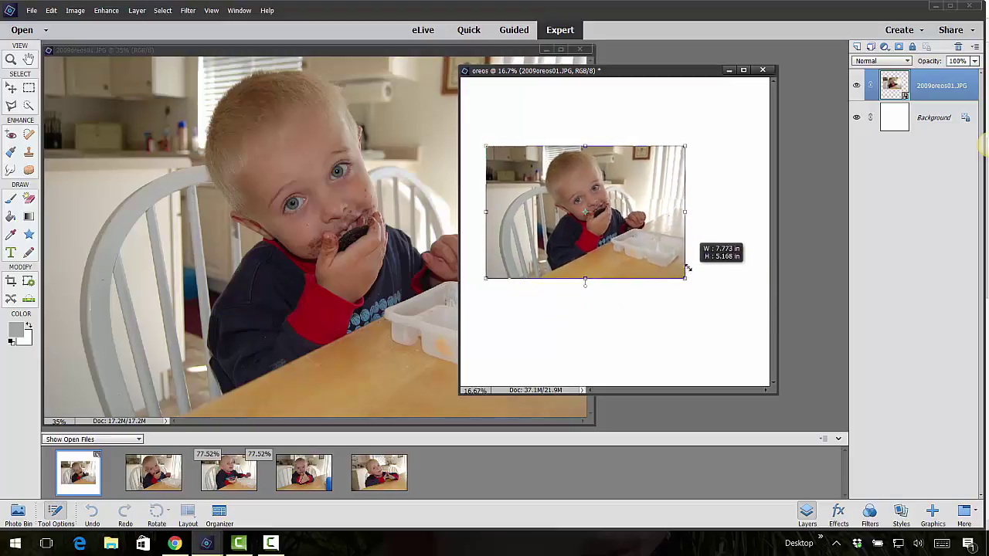
left_click_drag(688, 268, 663, 264)
left_click_drag(663, 205, 595, 225)
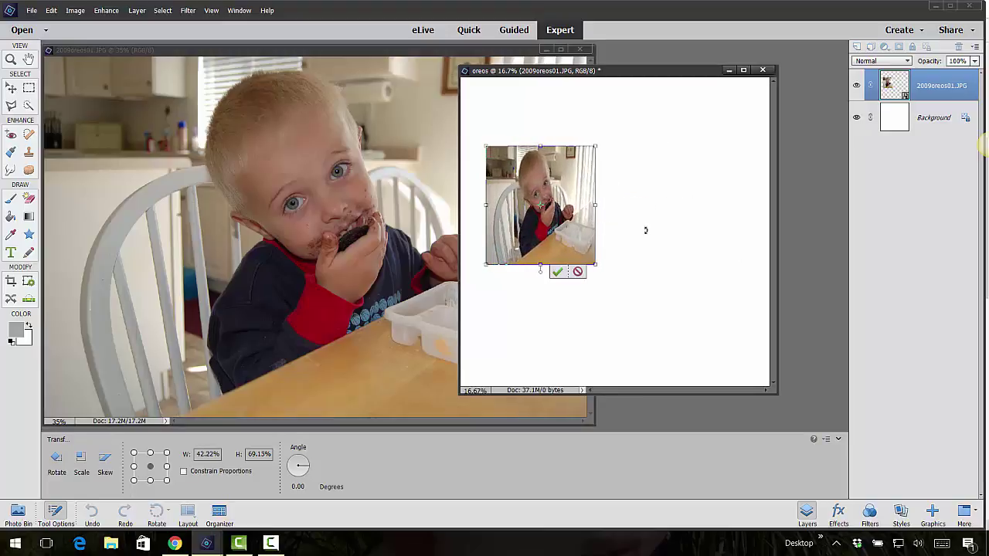
left_click(557, 271)
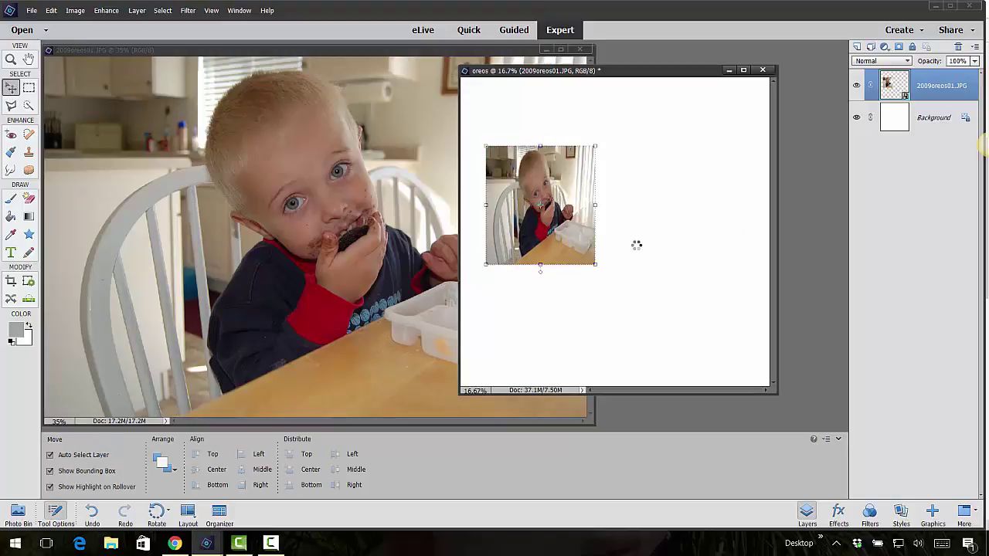
key("ctrl+z")
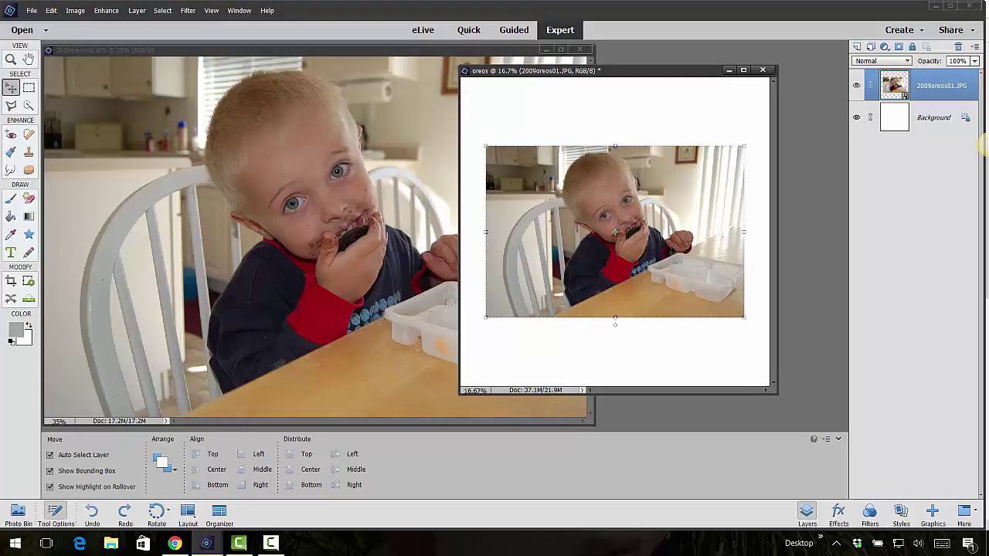
Scale the photo proportionally to about 51% and commit it near the top-left.
left_click(745, 316)
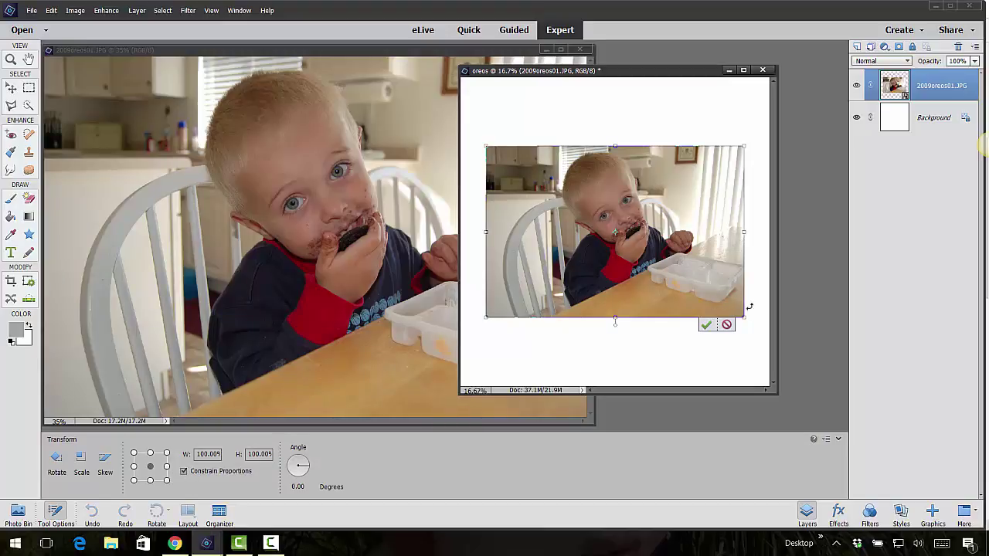
left_click_drag(744, 318, 618, 233)
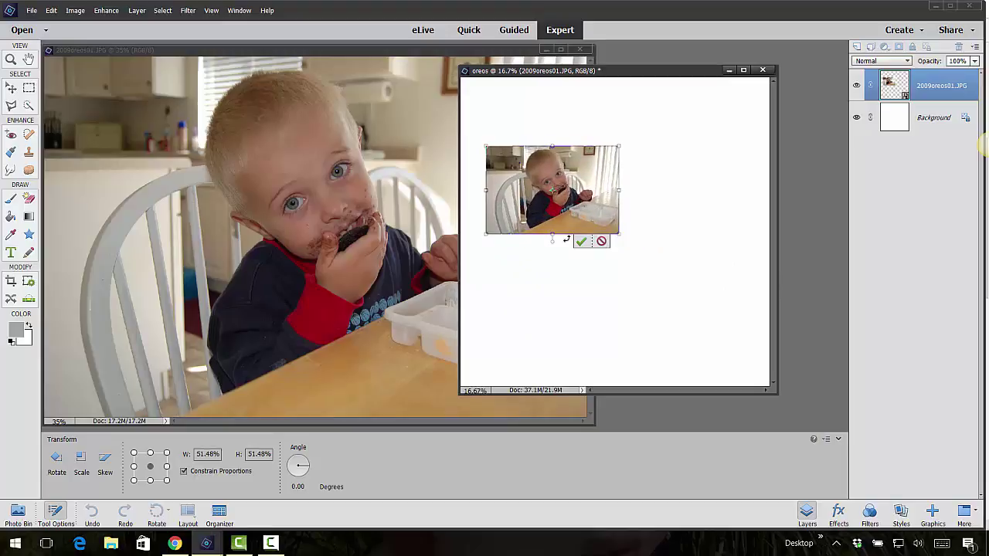
left_click_drag(580, 202, 575, 152)
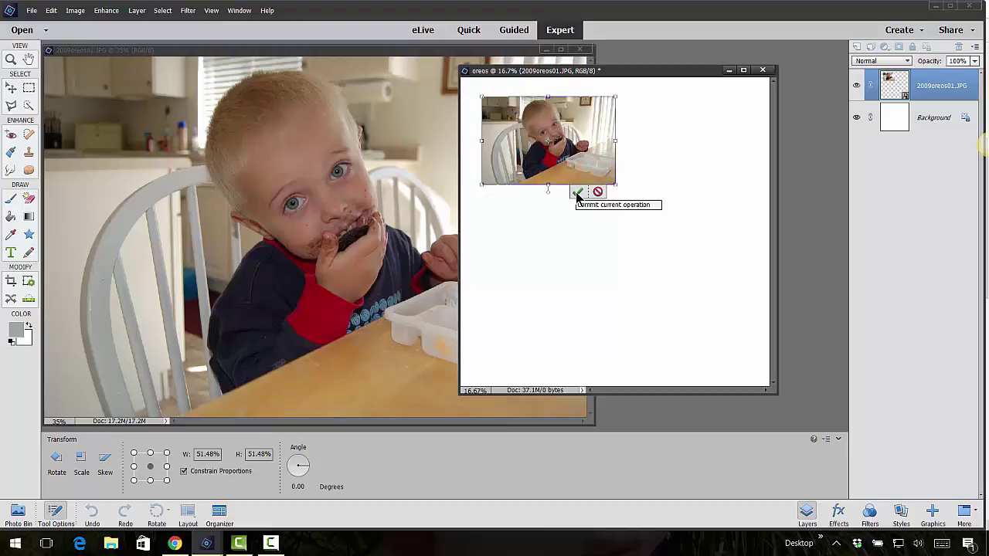
left_click(578, 193)
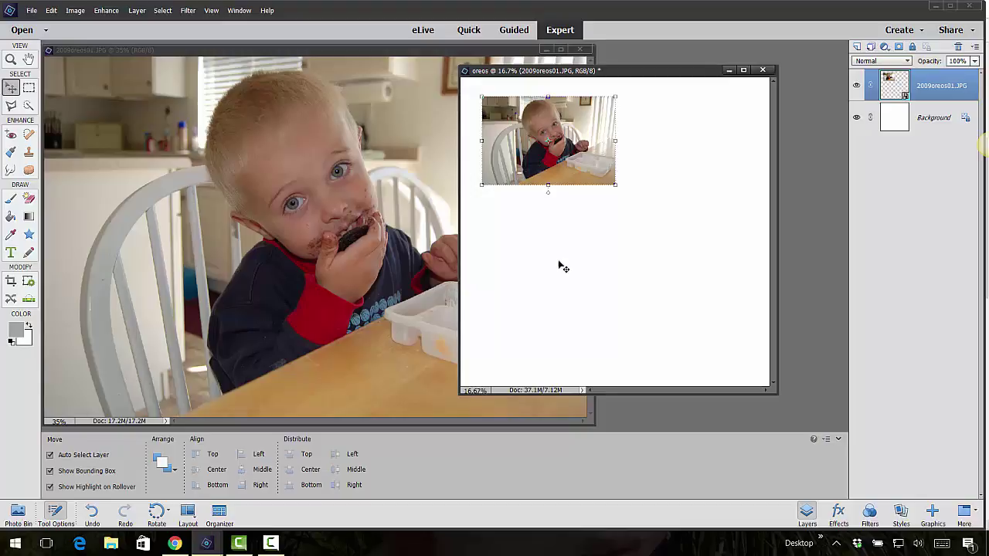
Add 2009oreos02 as a layer, scale it to about 49.68%, and commit it below the first photo.
left_click(532, 214)
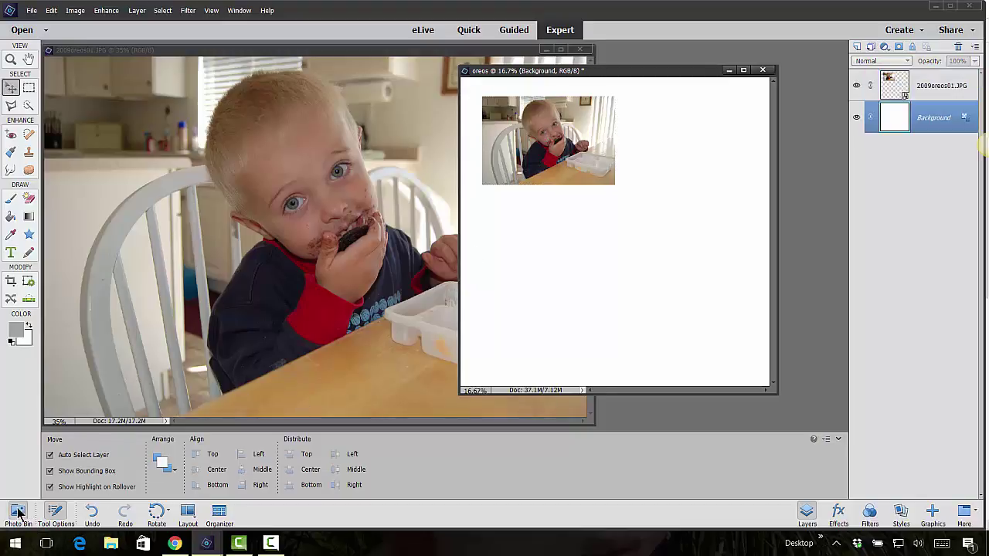
left_click(18, 514)
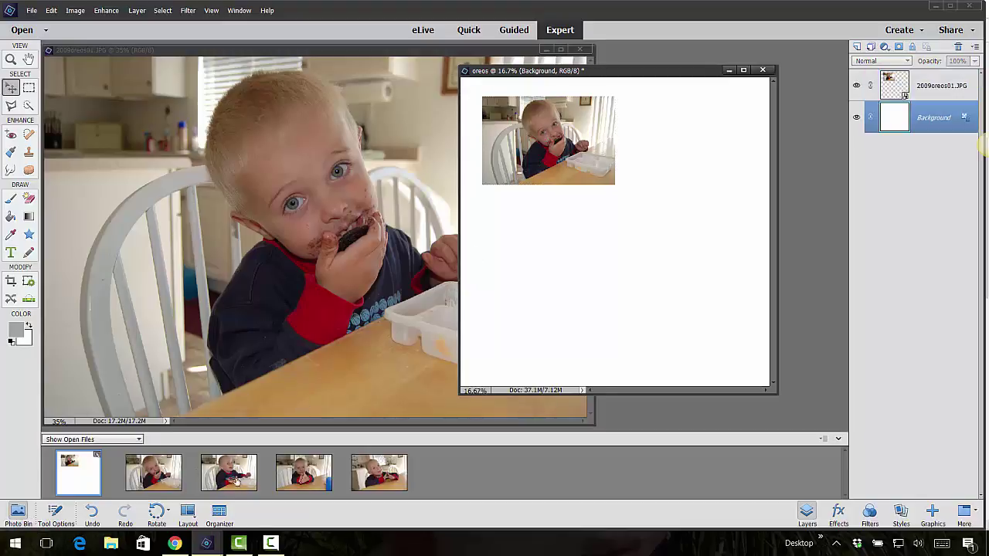
left_click_drag(235, 479, 576, 304)
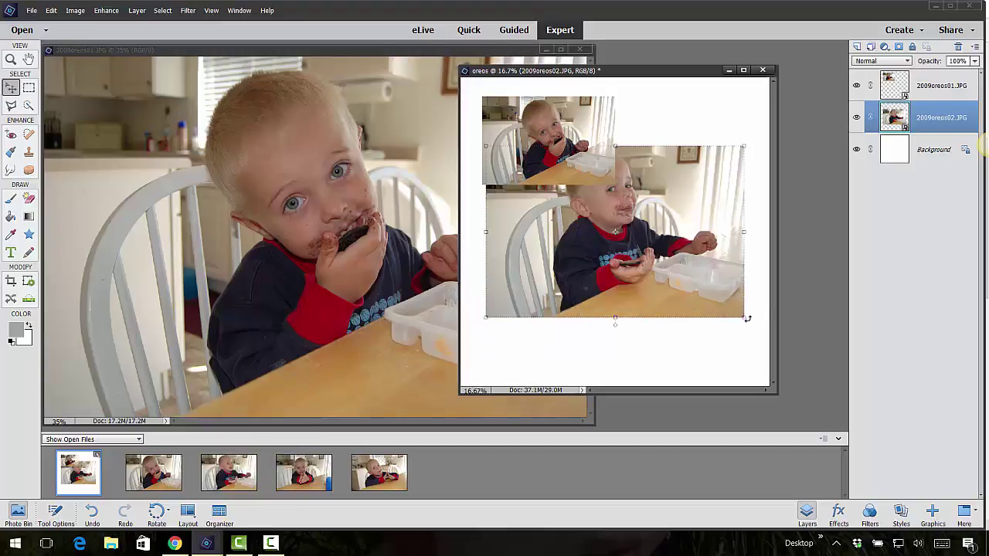
left_click_drag(747, 318, 656, 170)
left_click_drag(574, 223, 569, 278)
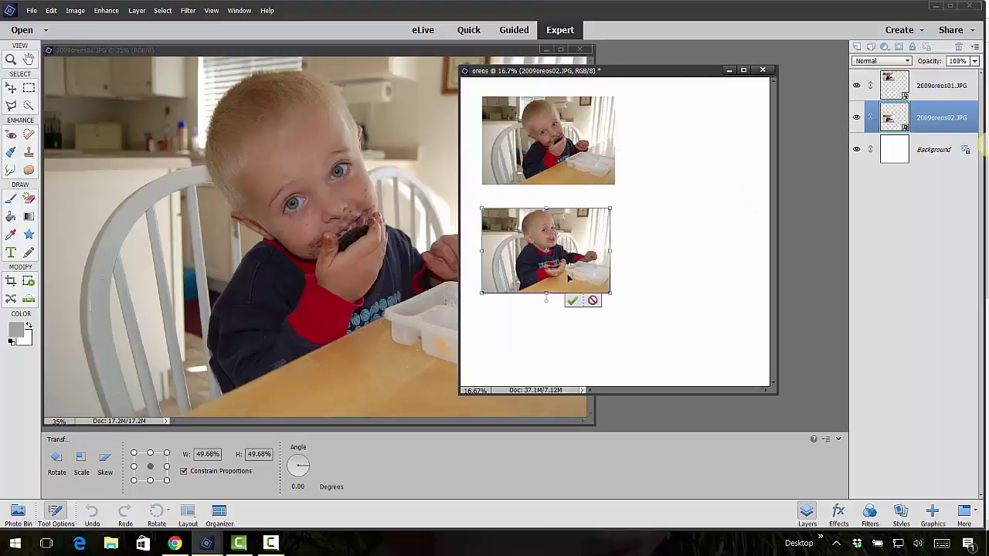
left_click(571, 302)
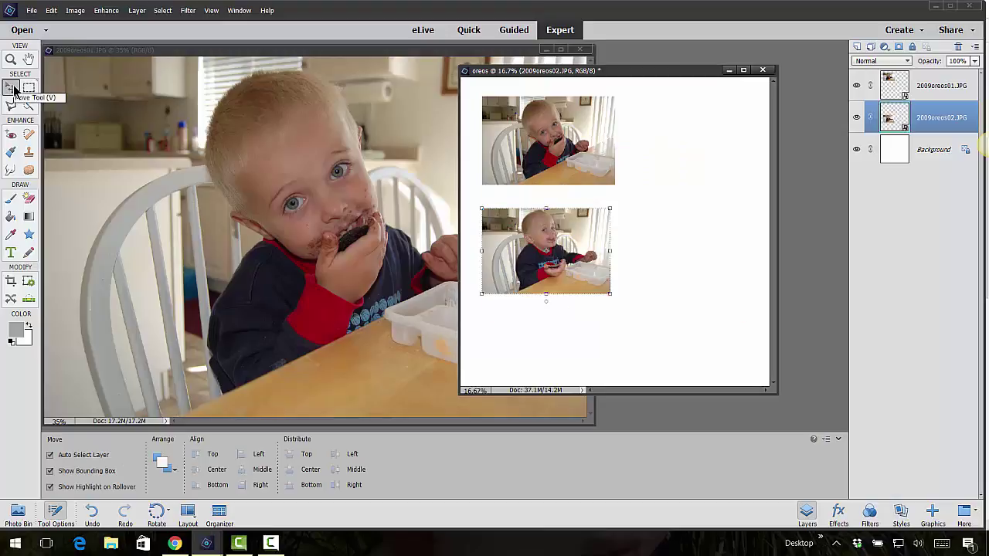
Close the 2009oreos01 photo and move the 2009oreos05 window aside.
left_click(285, 49)
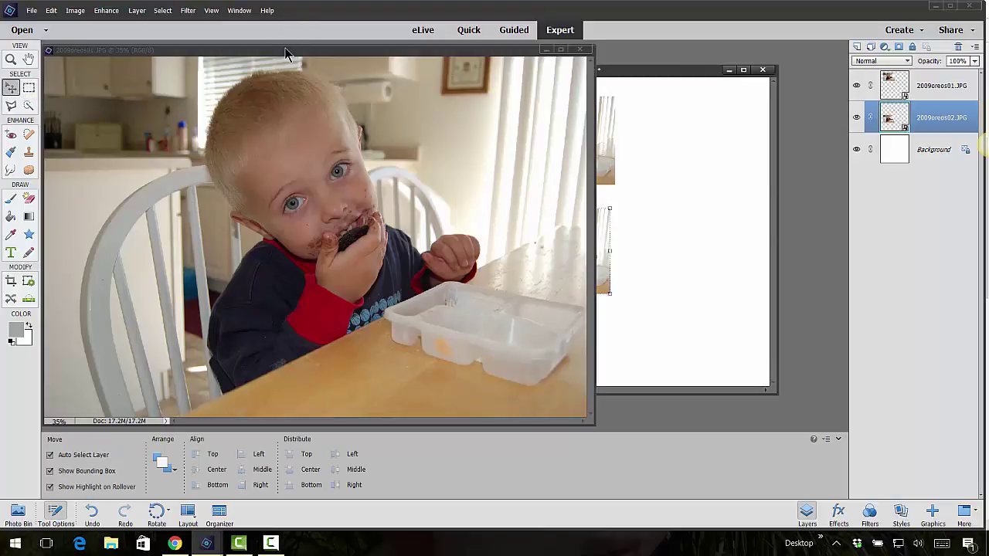
left_click_drag(356, 49, 283, 127)
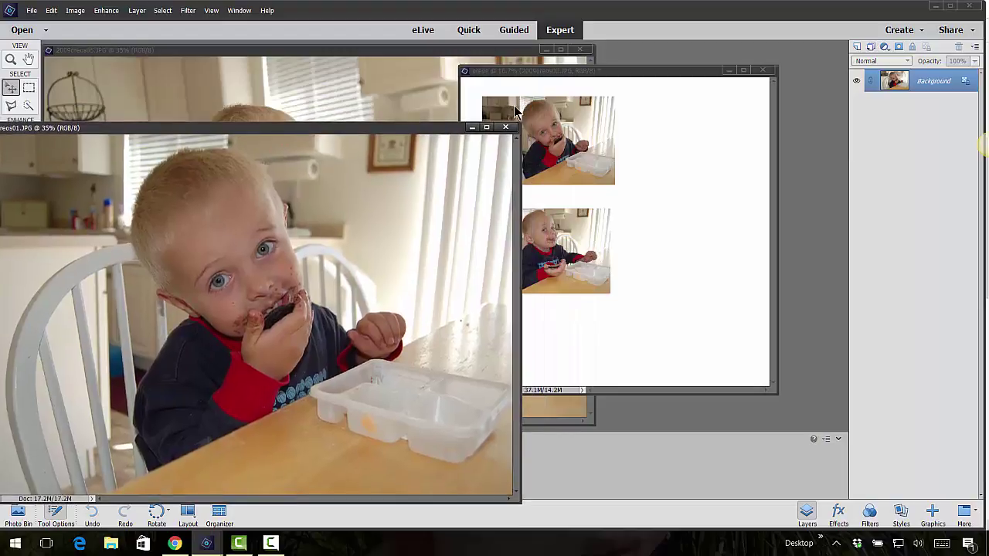
left_click(505, 128)
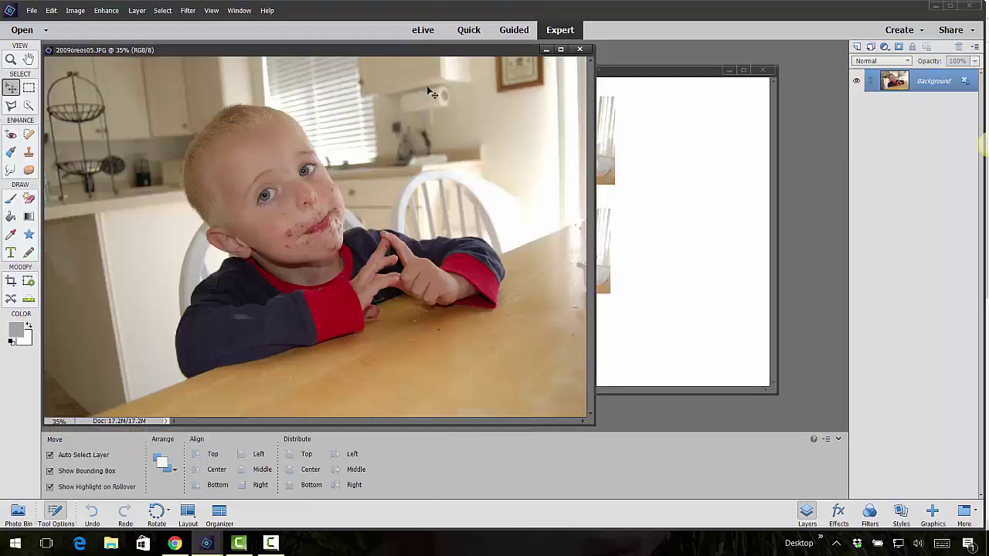
left_click_drag(444, 54, 452, 115)
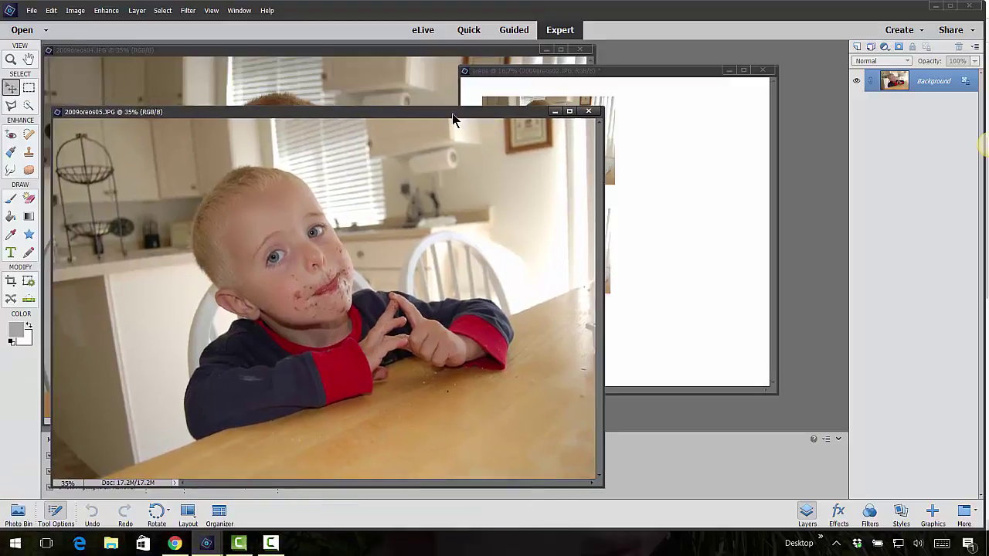
Marquee-select the boy's head in 2009oreos05 and drag it onto the oreos page as Layer 1.
left_click(28, 89)
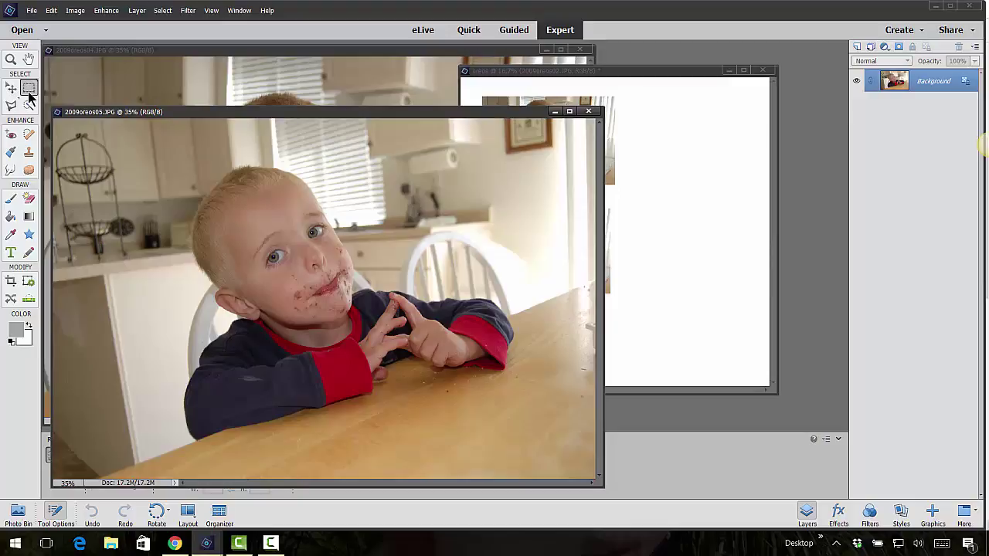
left_click_drag(142, 112, 142, 78)
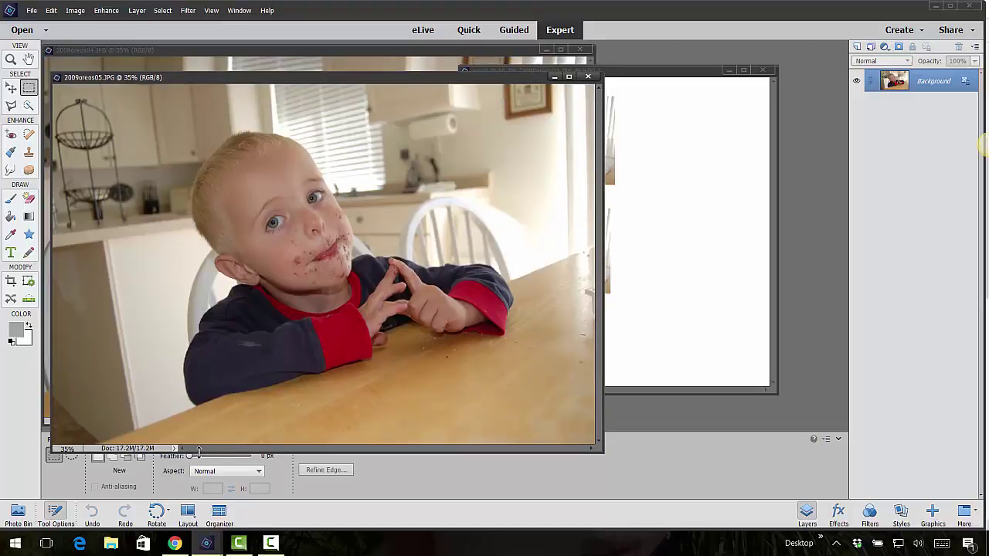
left_click_drag(199, 450, 200, 417)
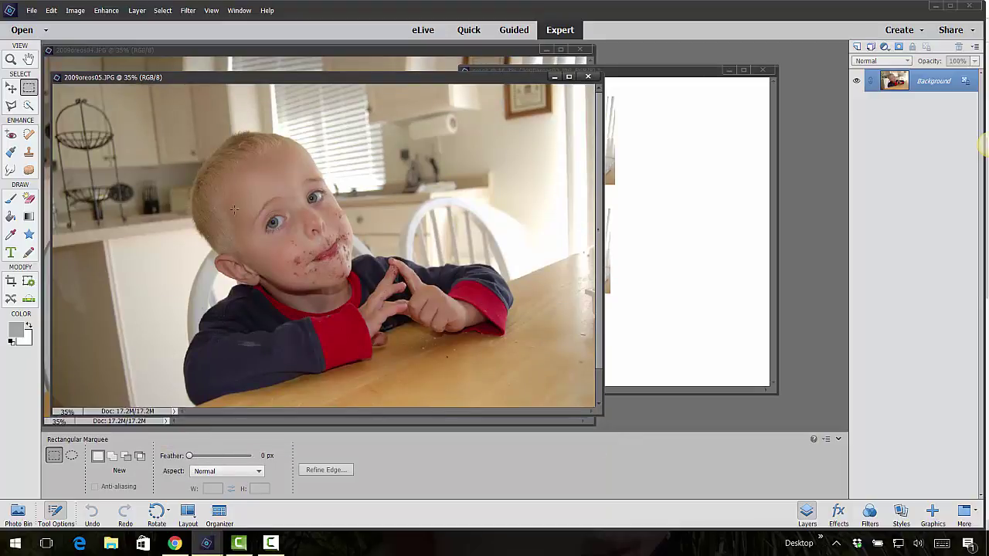
left_click_drag(205, 153, 376, 307)
left_click(11, 89)
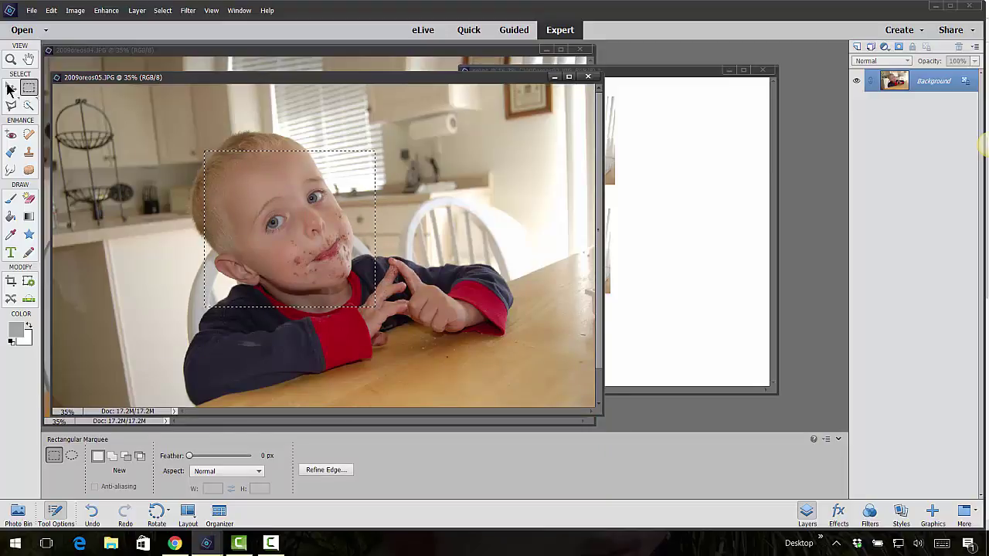
left_click_drag(303, 206, 669, 125)
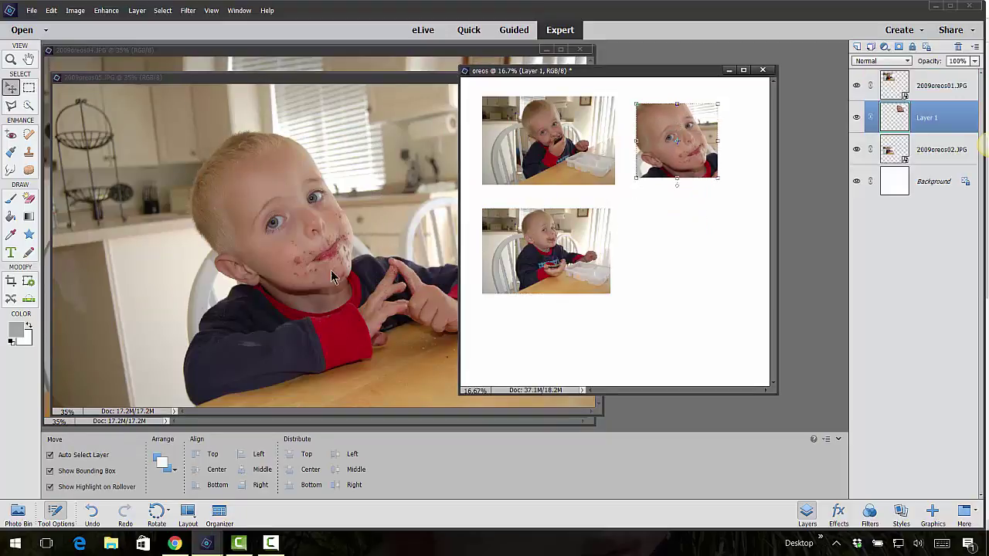
left_click(331, 269)
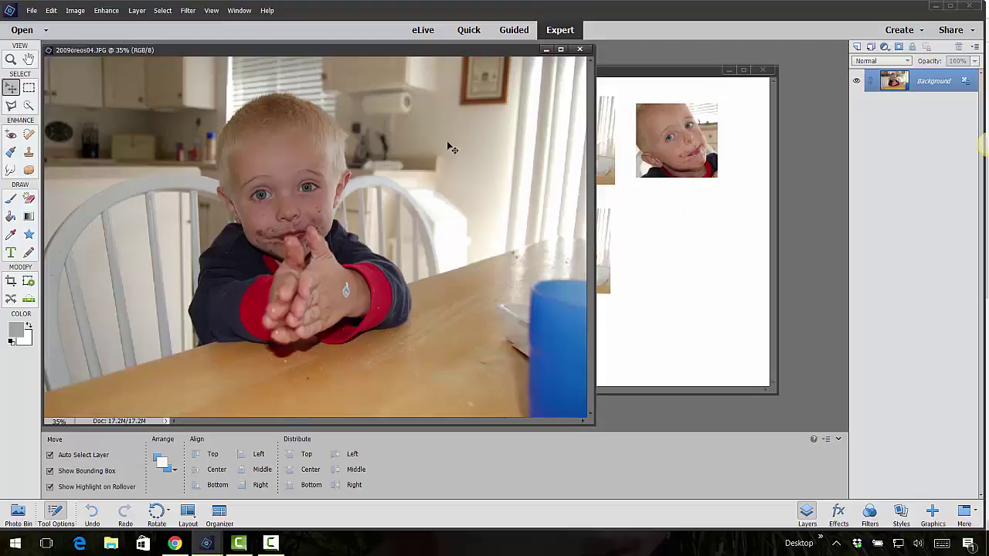
Close 2009oreos05 and drag a marquee selection of the boy in 2009oreos04 to the page's lower right.
left_click(588, 77)
left_click_drag(427, 54, 414, 111)
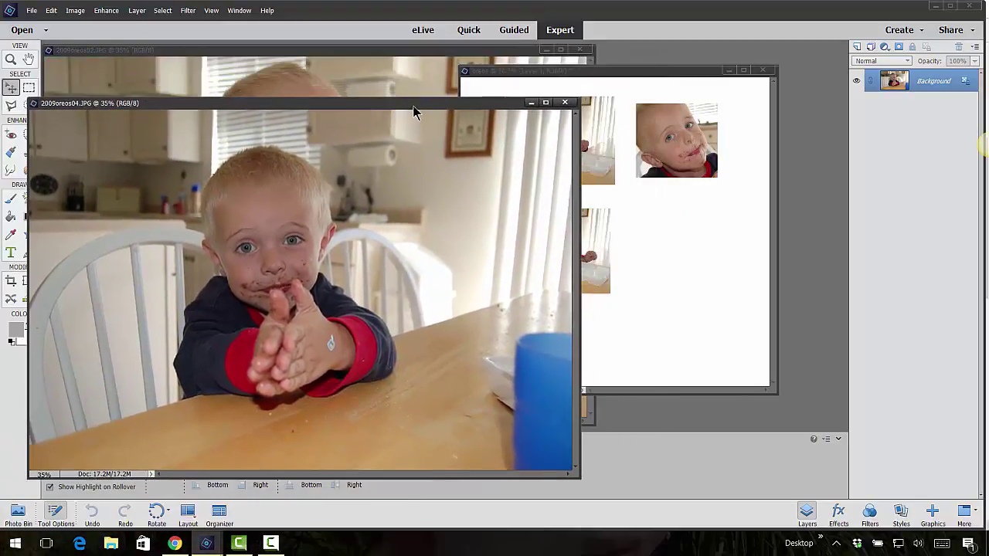
left_click(28, 87)
left_click_drag(163, 171, 365, 419)
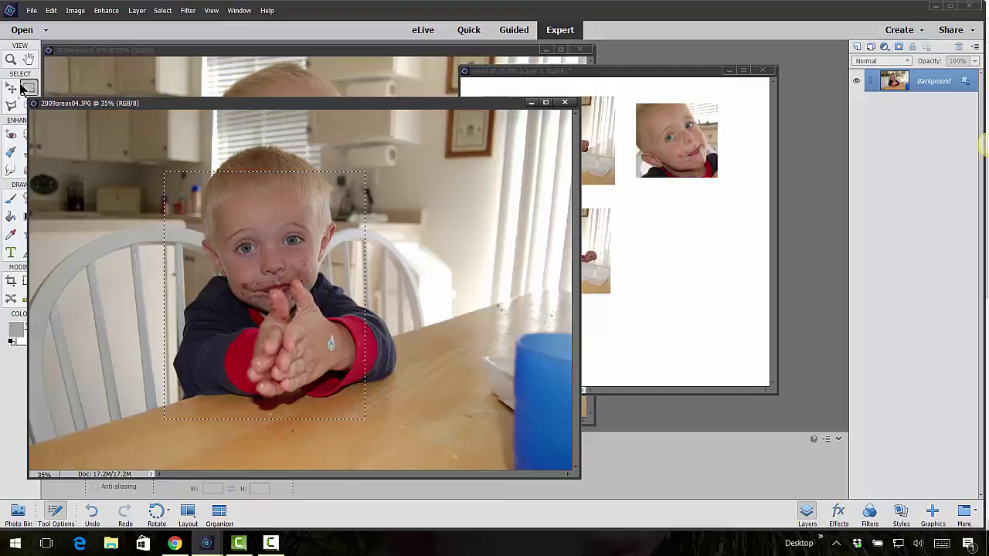
left_click(11, 87)
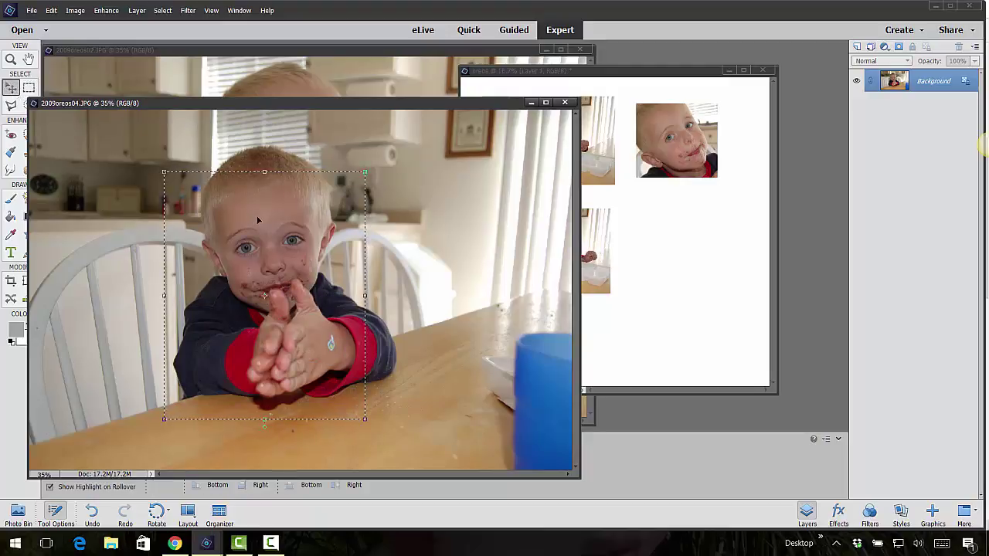
left_click_drag(260, 216, 659, 228)
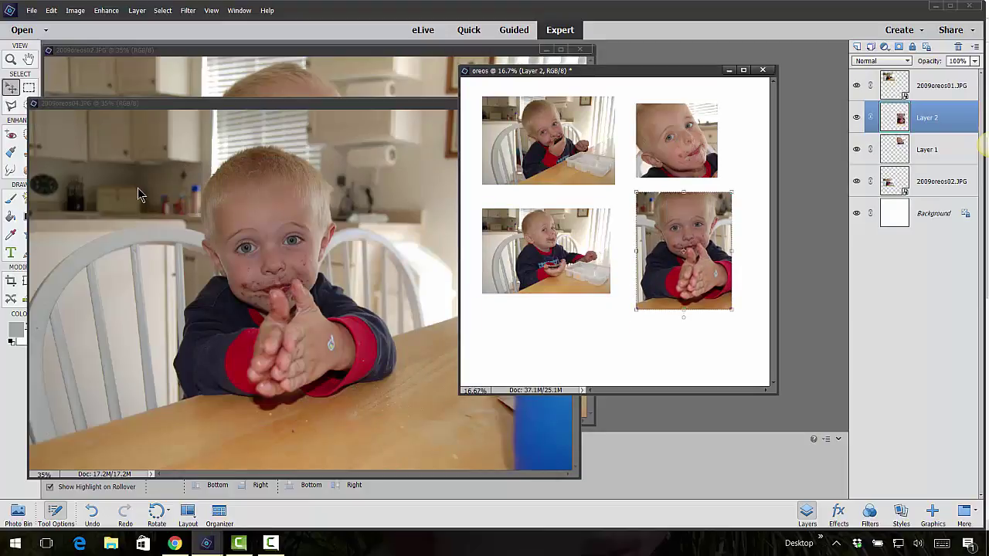
Deselect in 2009oreos04 with Ctrl+D and return to the Move tool.
left_click(127, 143)
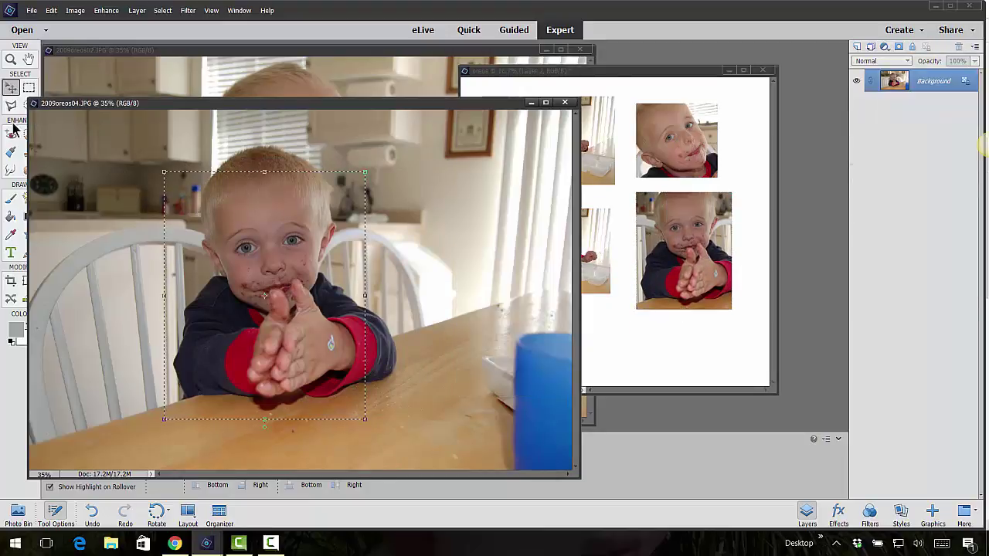
left_click(29, 87)
key("ctrl+d")
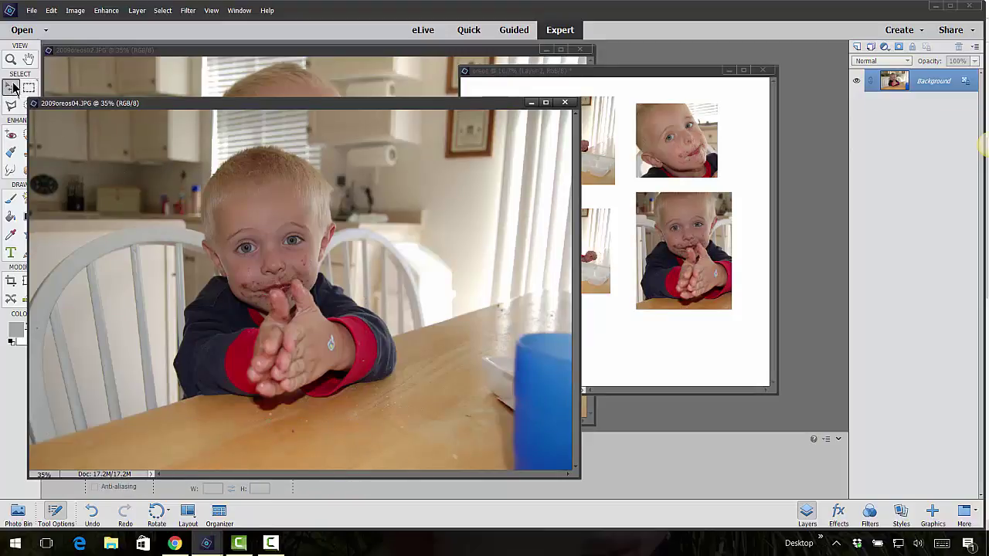
left_click(13, 87)
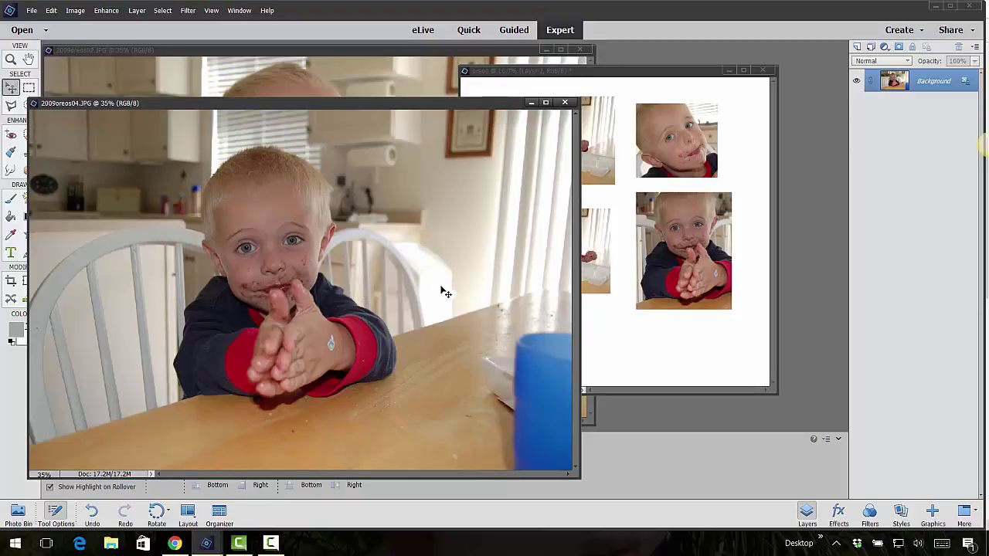
Drag the whole 2009oreos04 image onto the page as Layer 3, then move its window aside.
left_click_drag(445, 292, 626, 250)
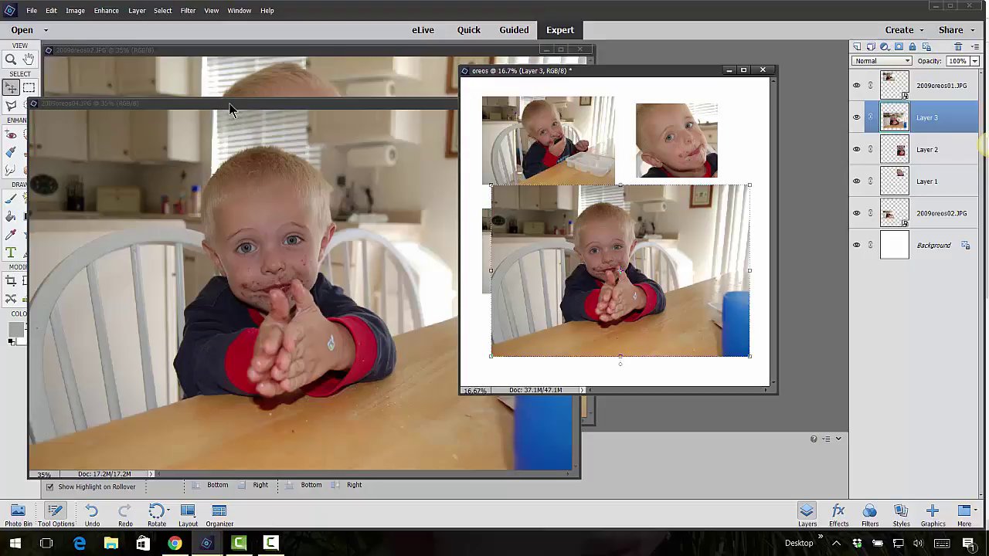
left_click_drag(229, 103, 288, 107)
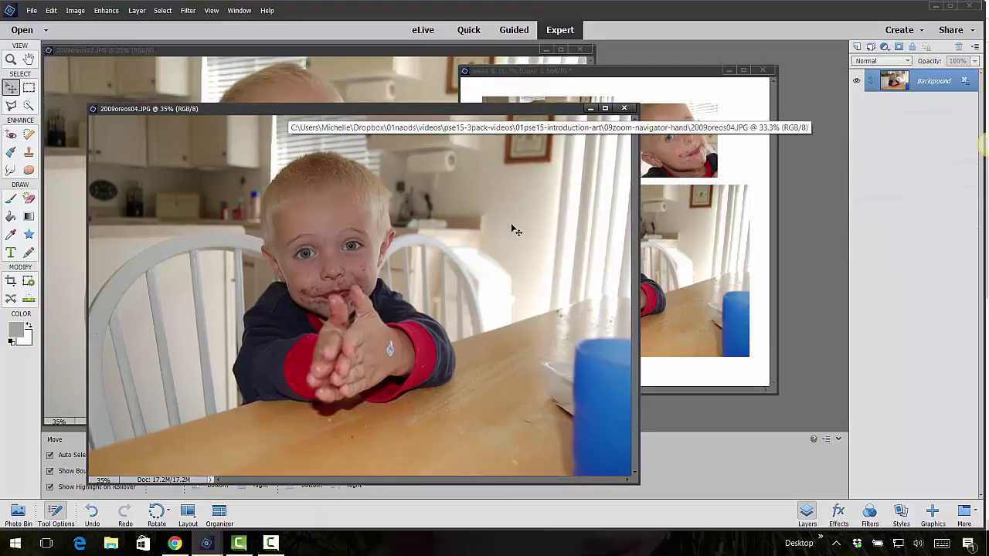